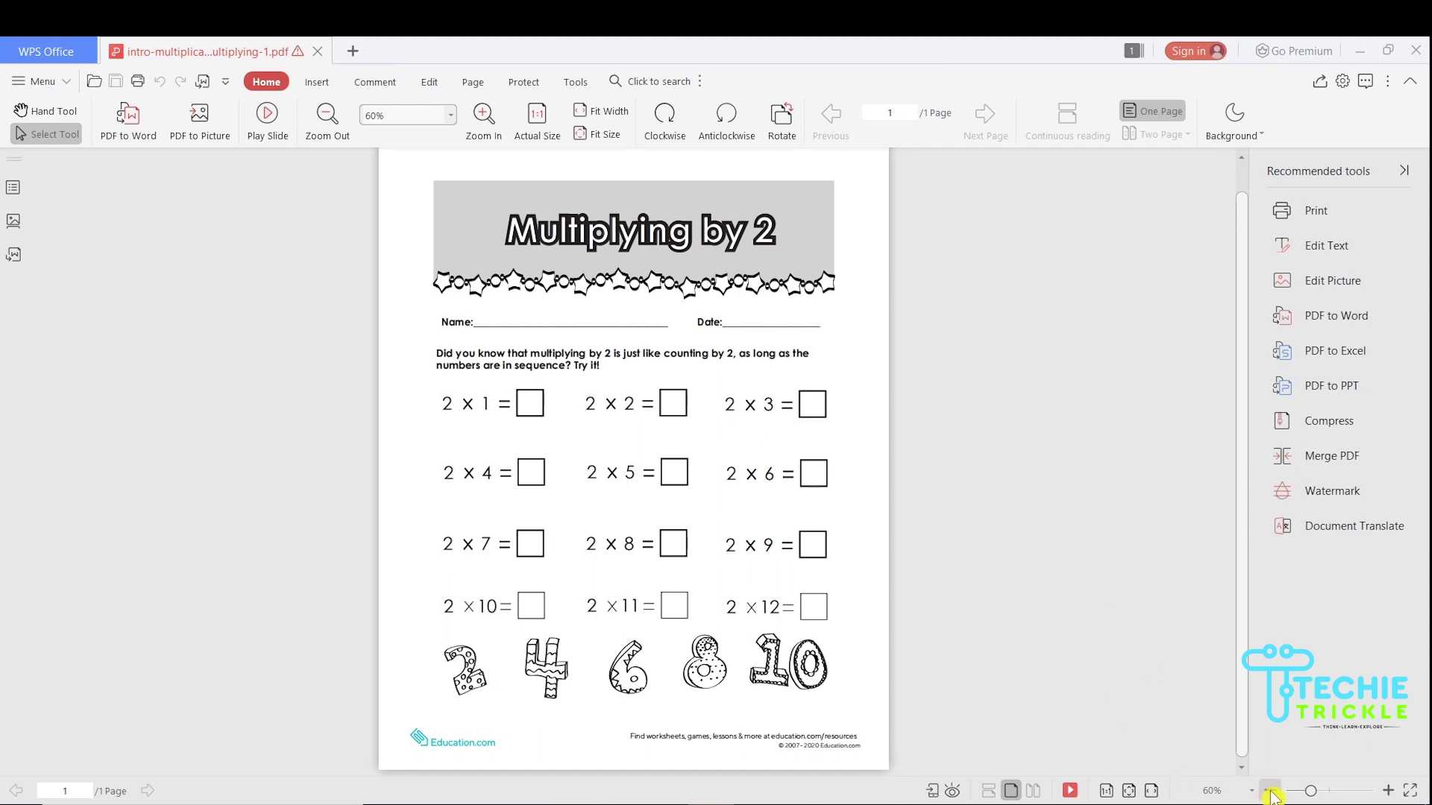
Open Snipping Tool and capture the full "Multiplying by 2" worksheet page from the PDF as a rectangular snip.
left_click(1269, 791)
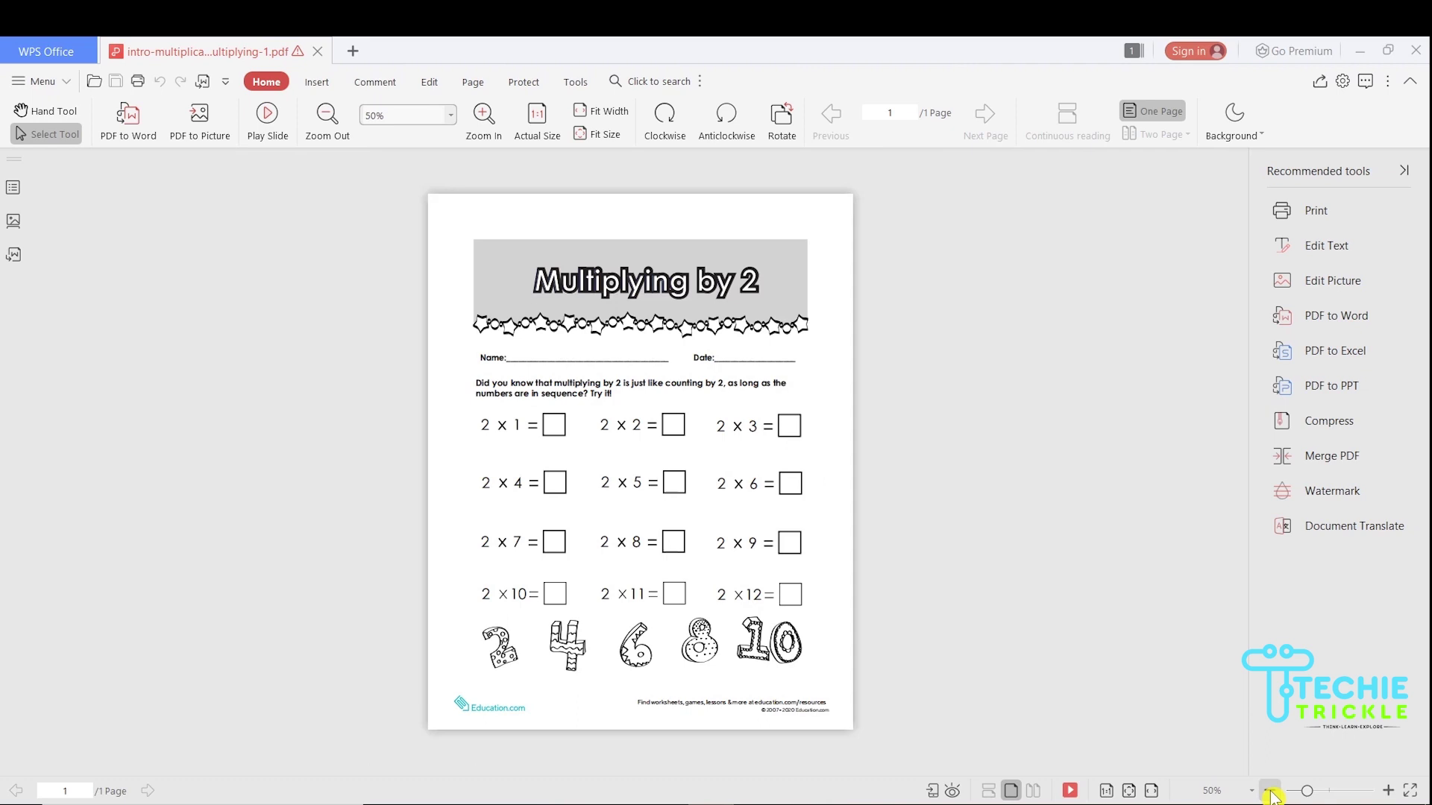
left_click(1388, 790)
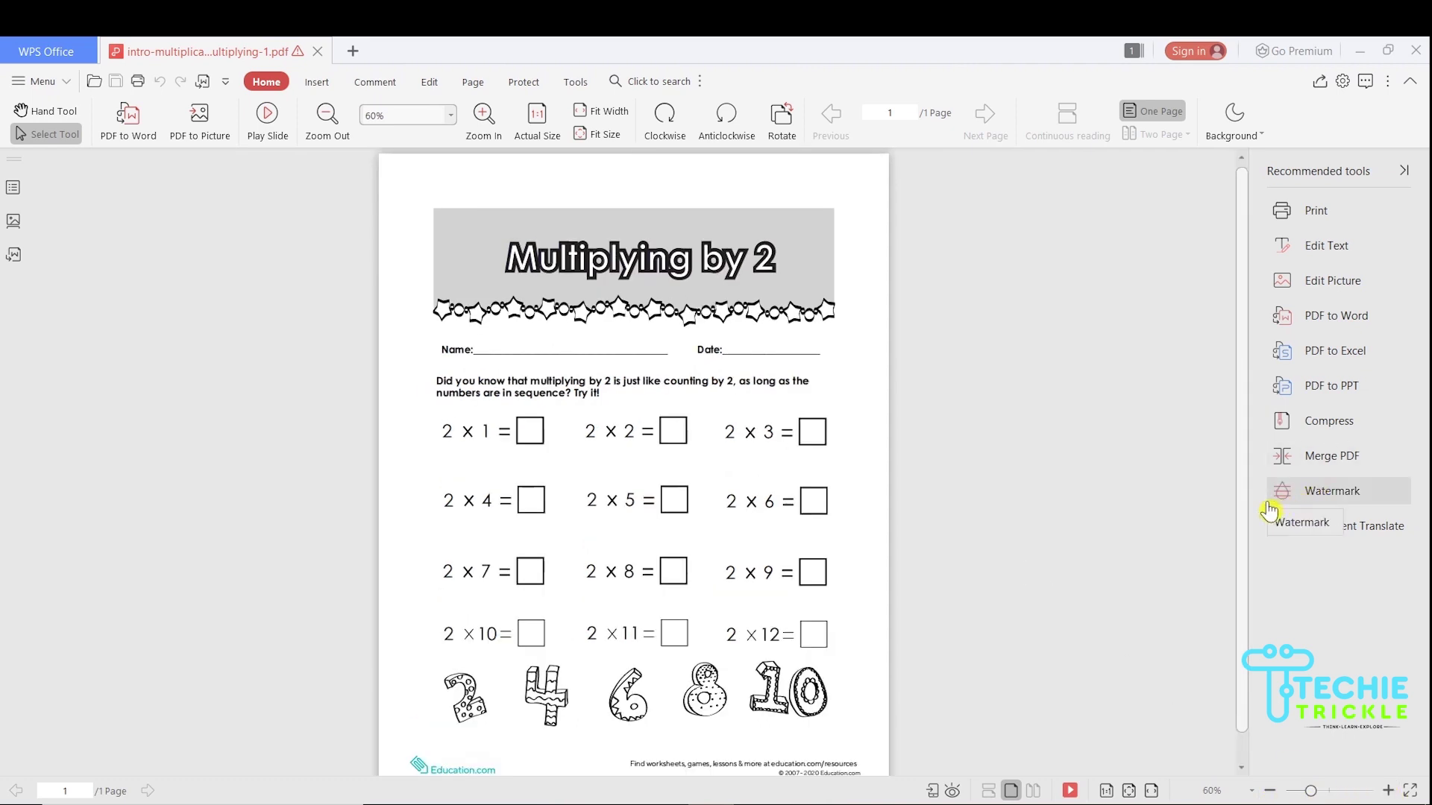
left_click_drag(1245, 511, 1240, 520)
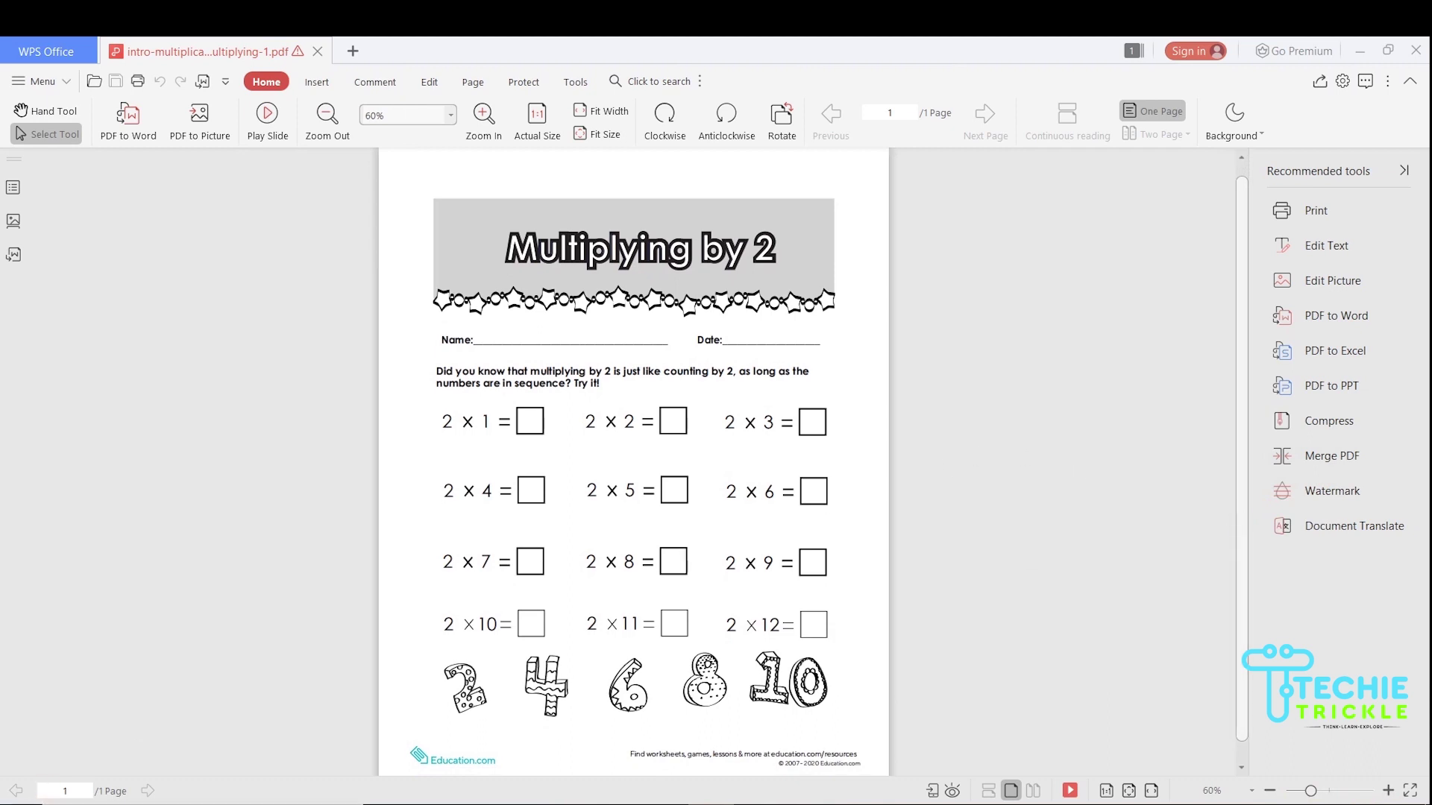
key("super+s")
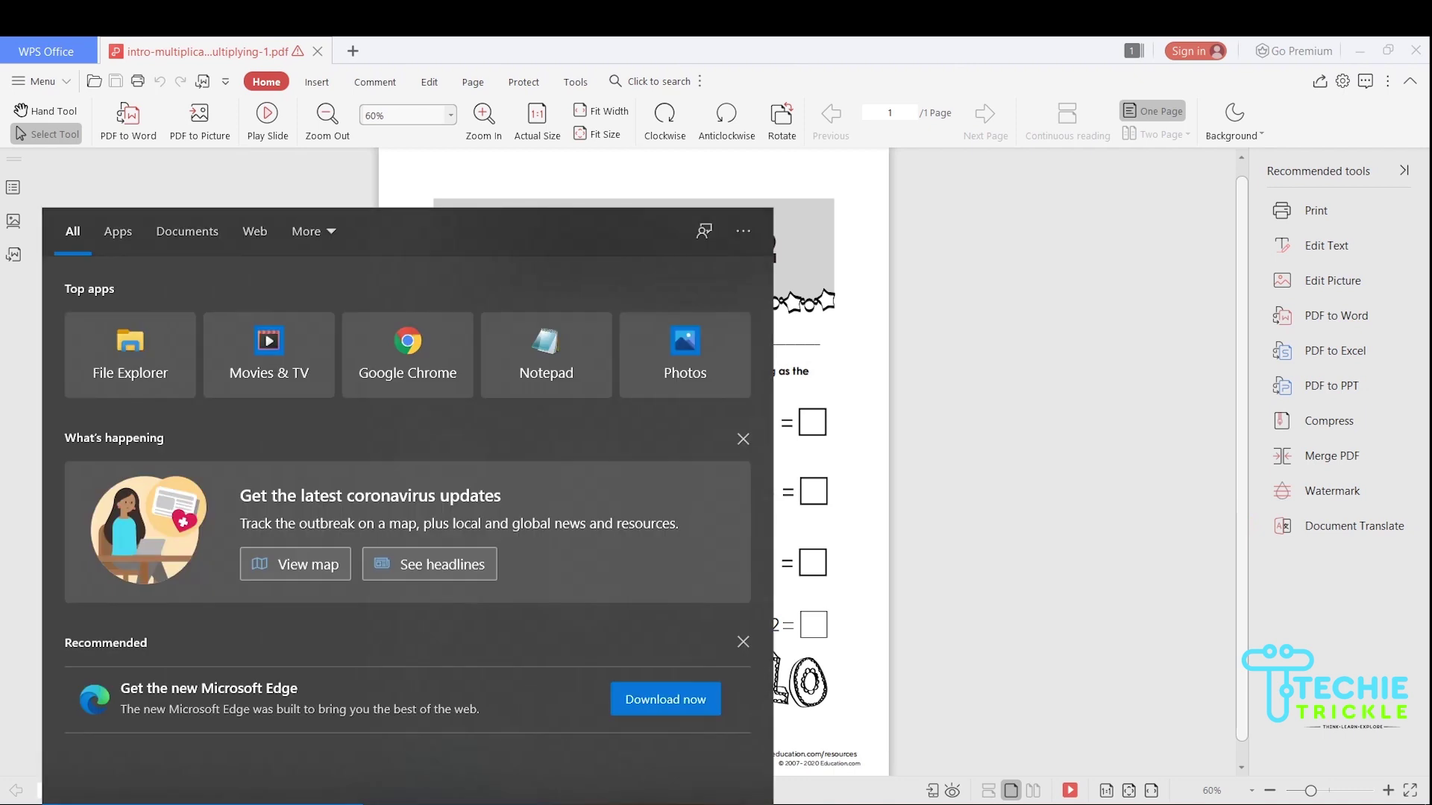
type("s")
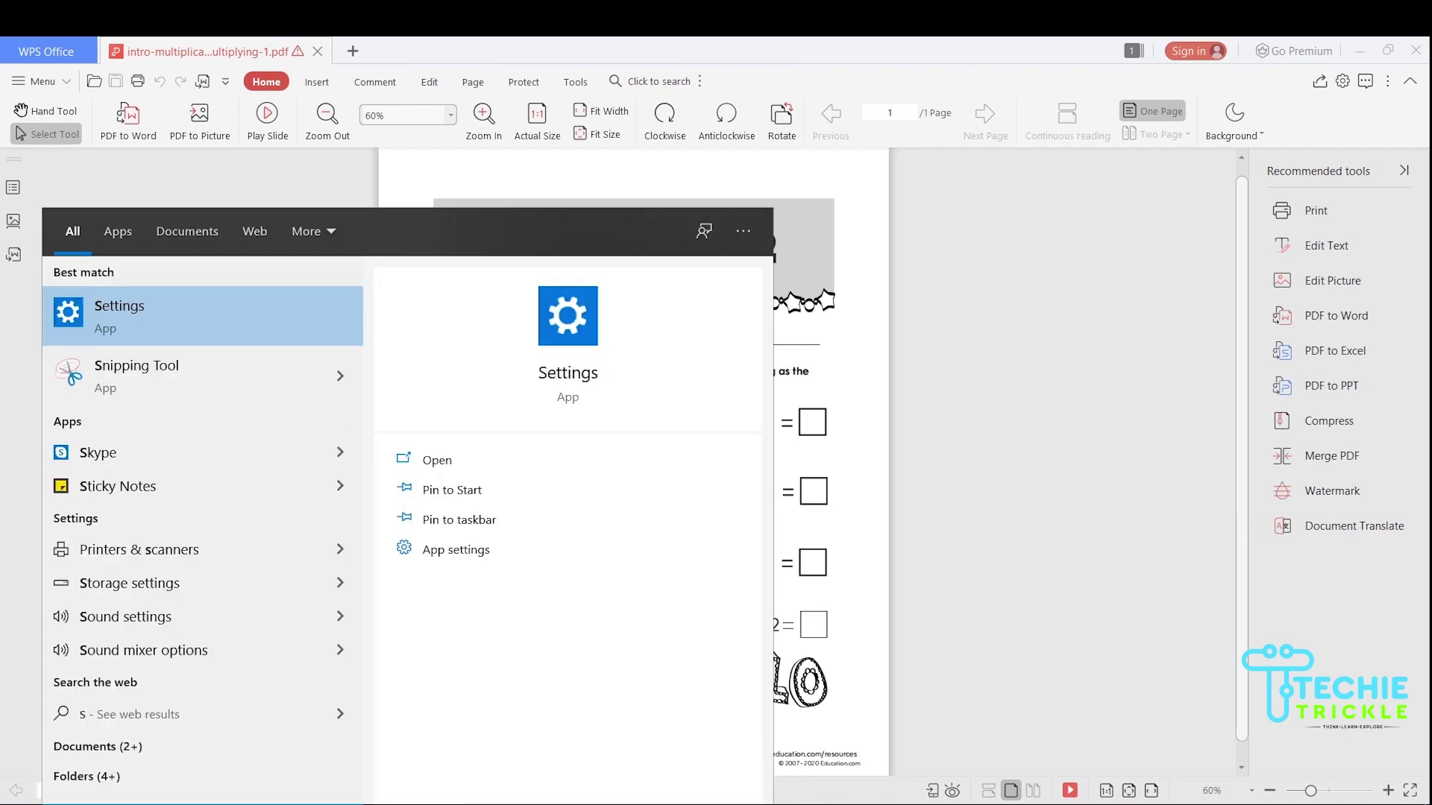
type("nip")
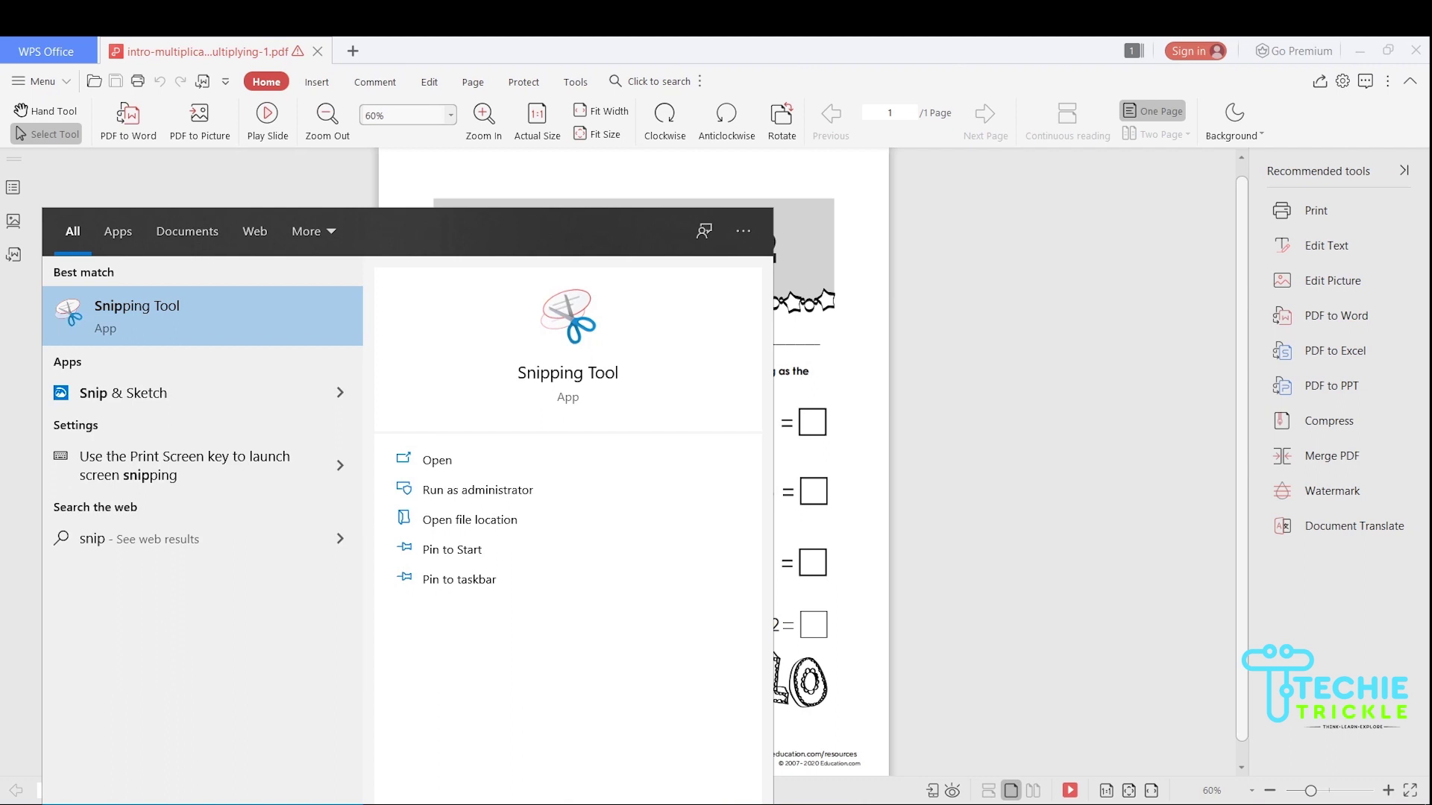
left_click(204, 317)
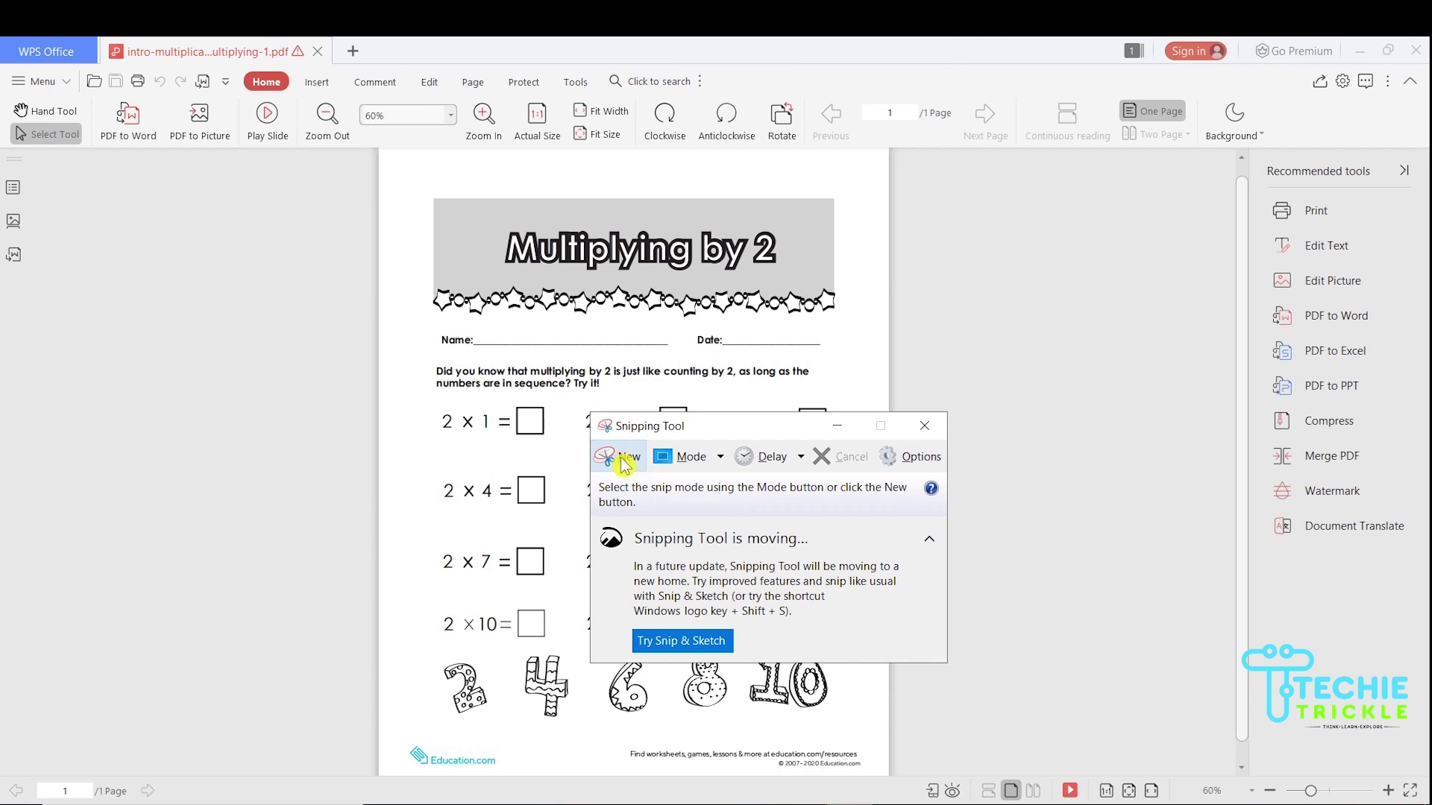
left_click(619, 458)
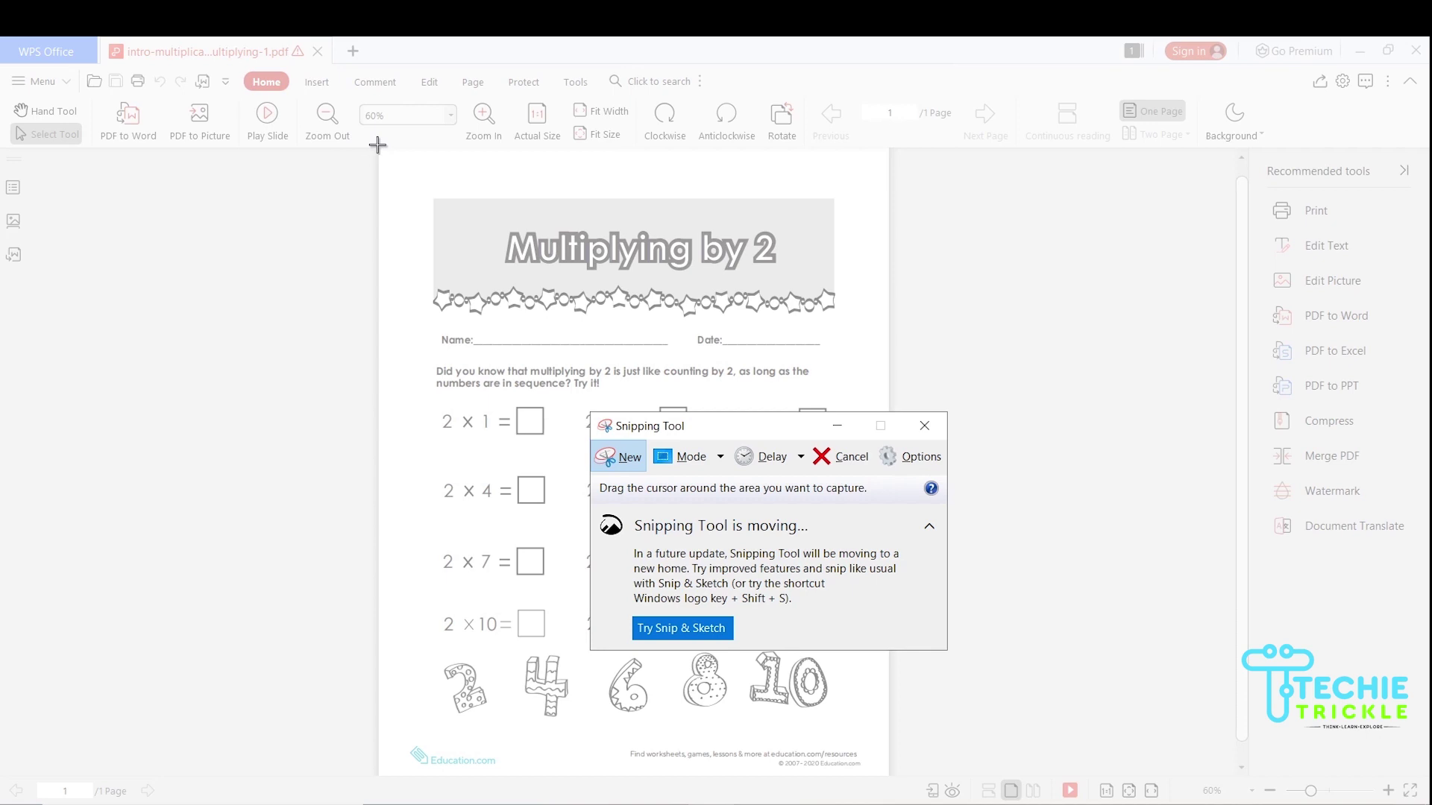
left_click_drag(378, 147, 889, 777)
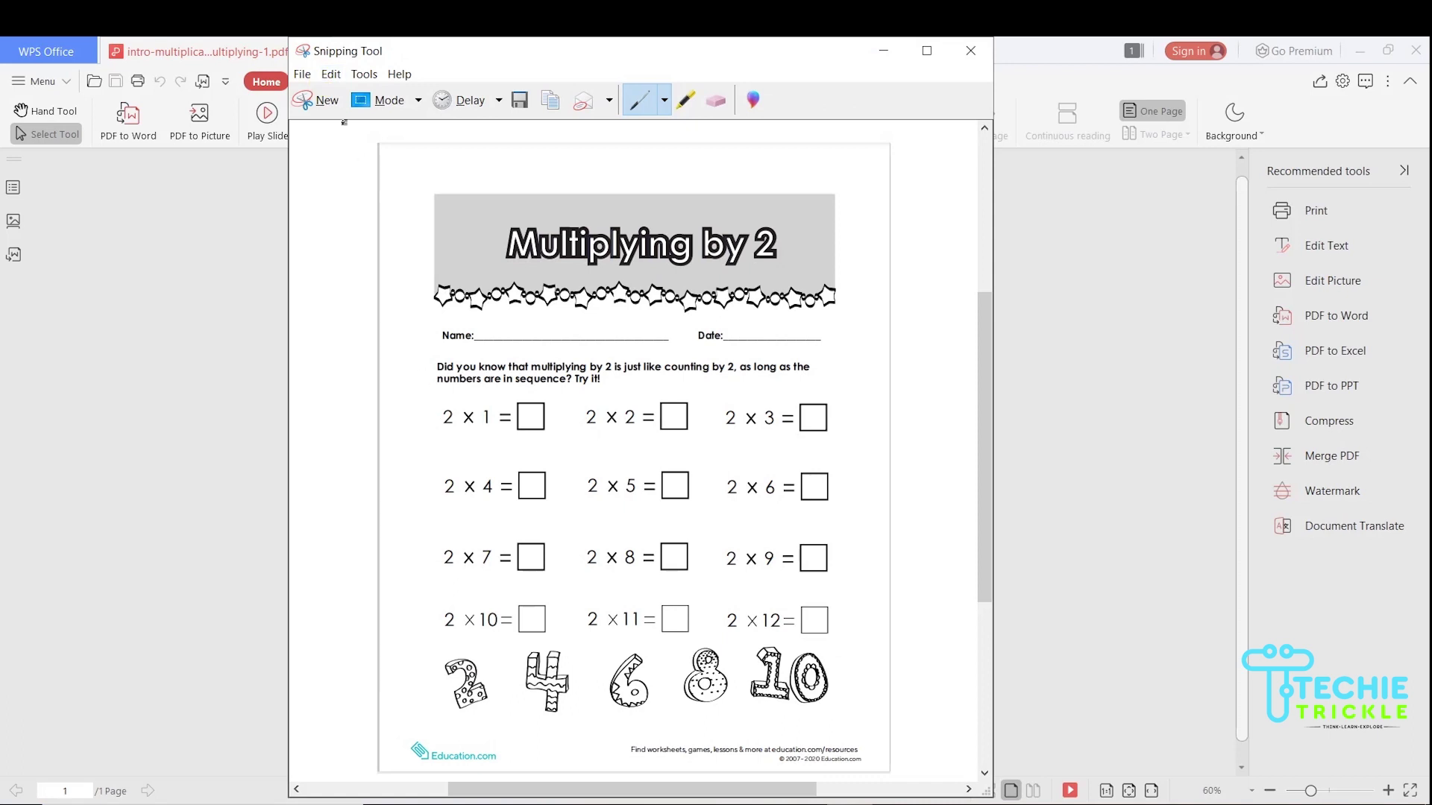
Save the snip as a PNG named "Grade II multiplation" in the News Updates folder's "Google Sheets - Create editable PDFs" subfolder.
left_click(302, 75)
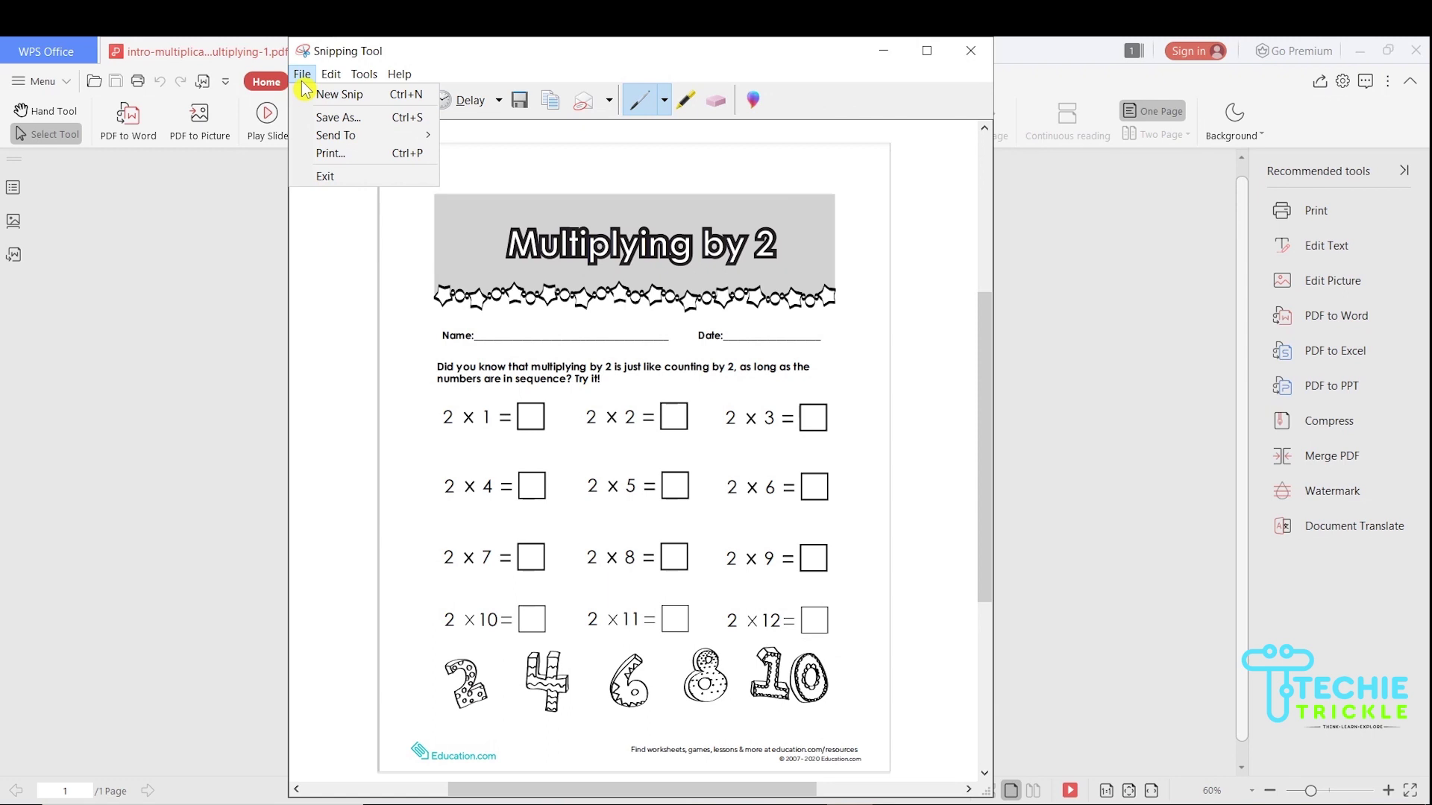
left_click(323, 117)
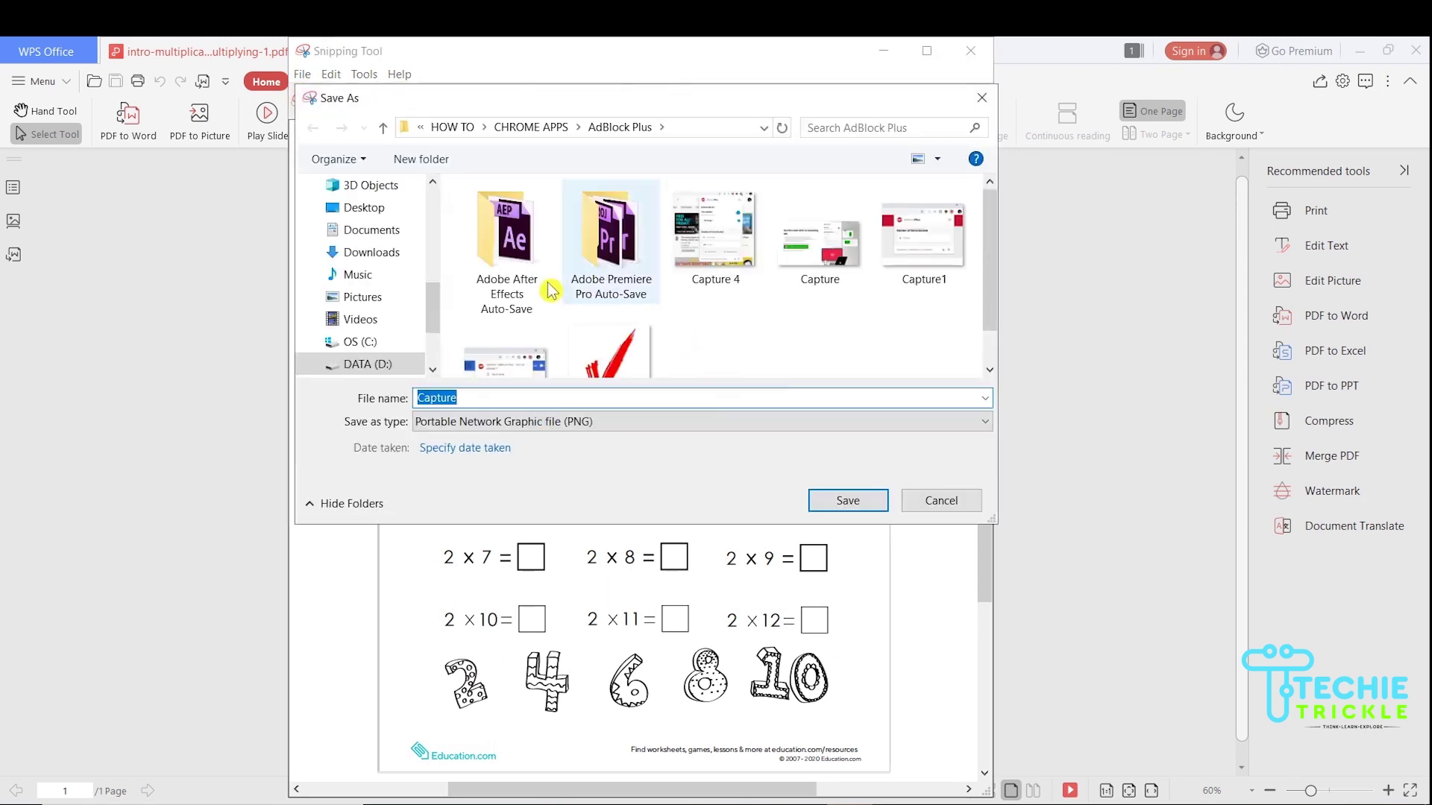
left_click(452, 127)
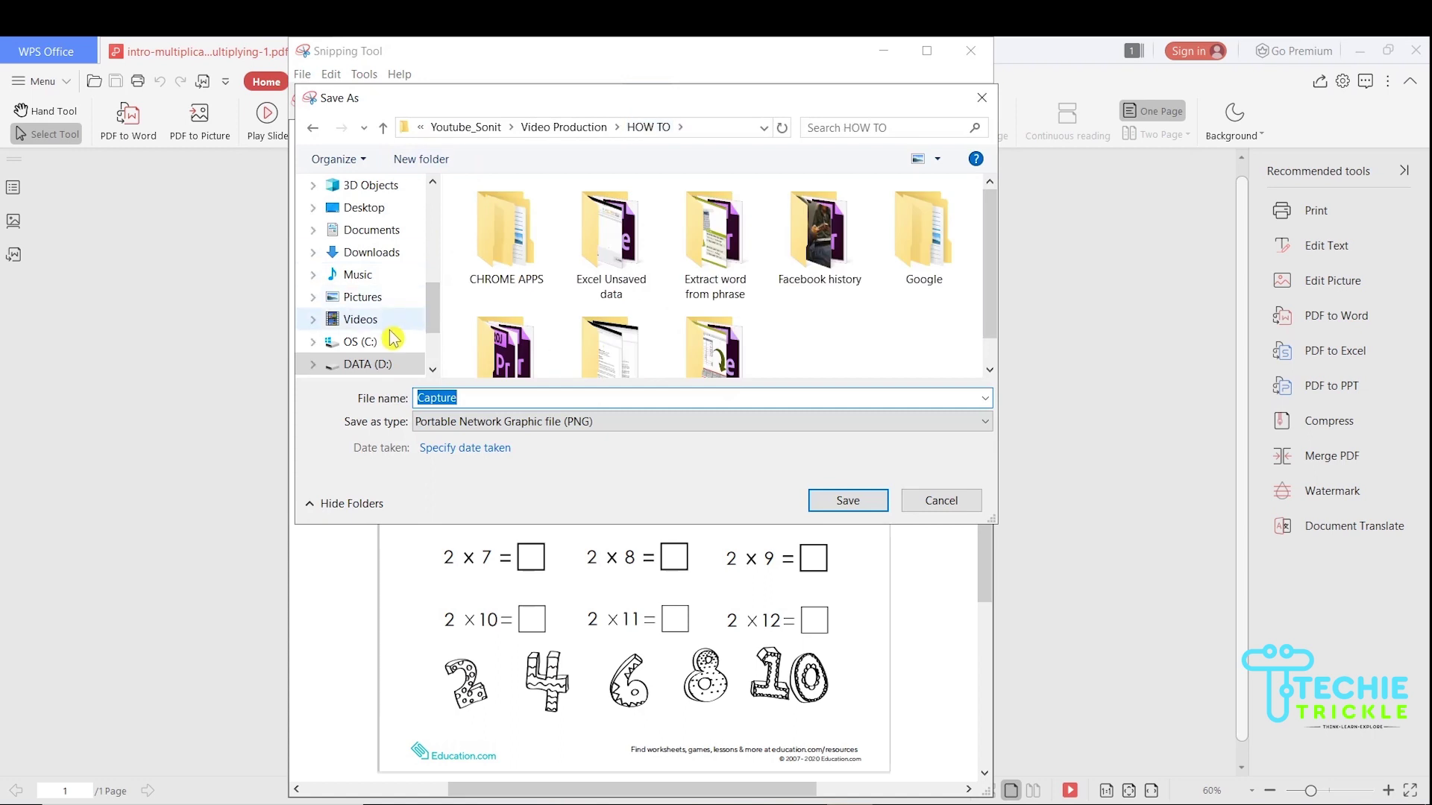
left_click(593, 129)
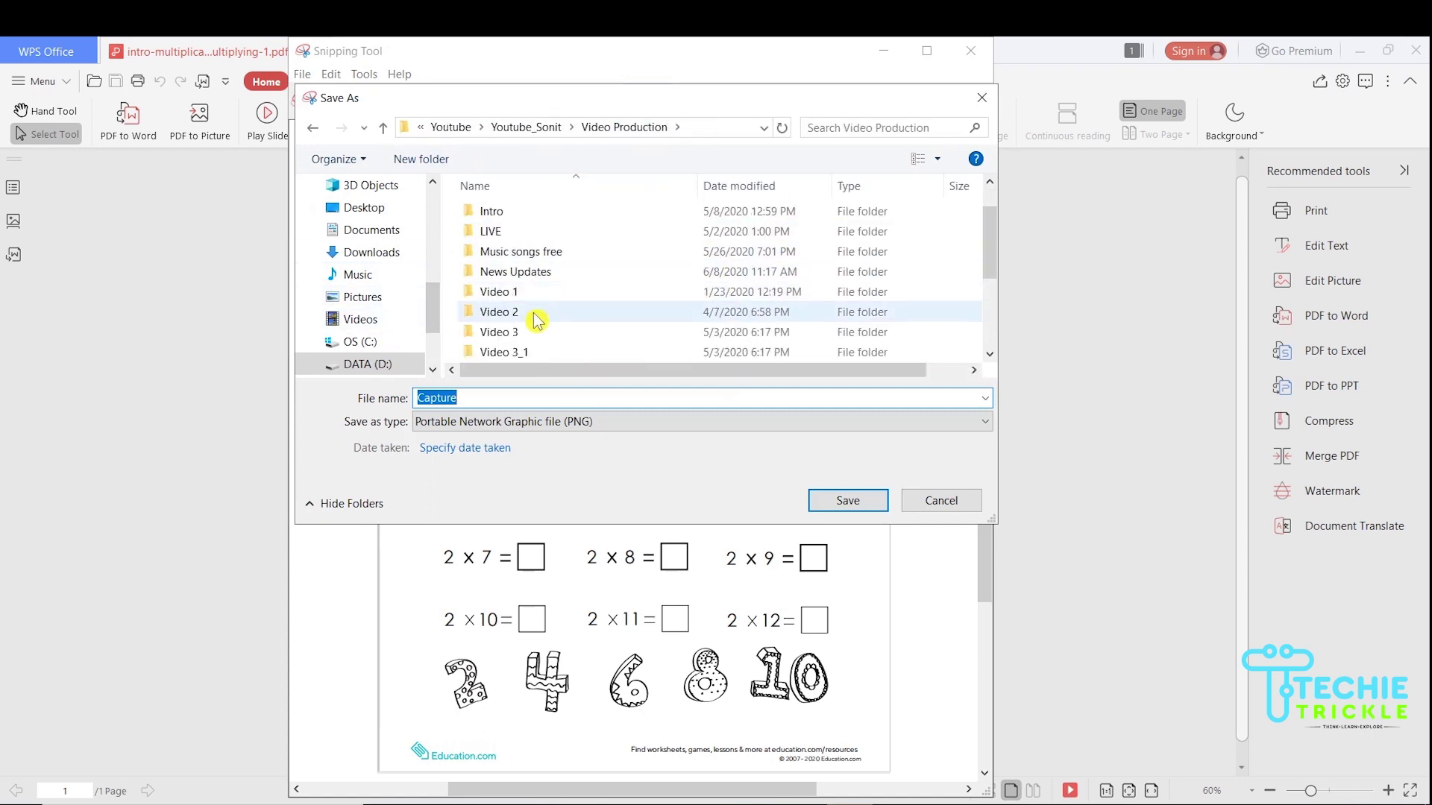
scroll(542, 311, "down", 3)
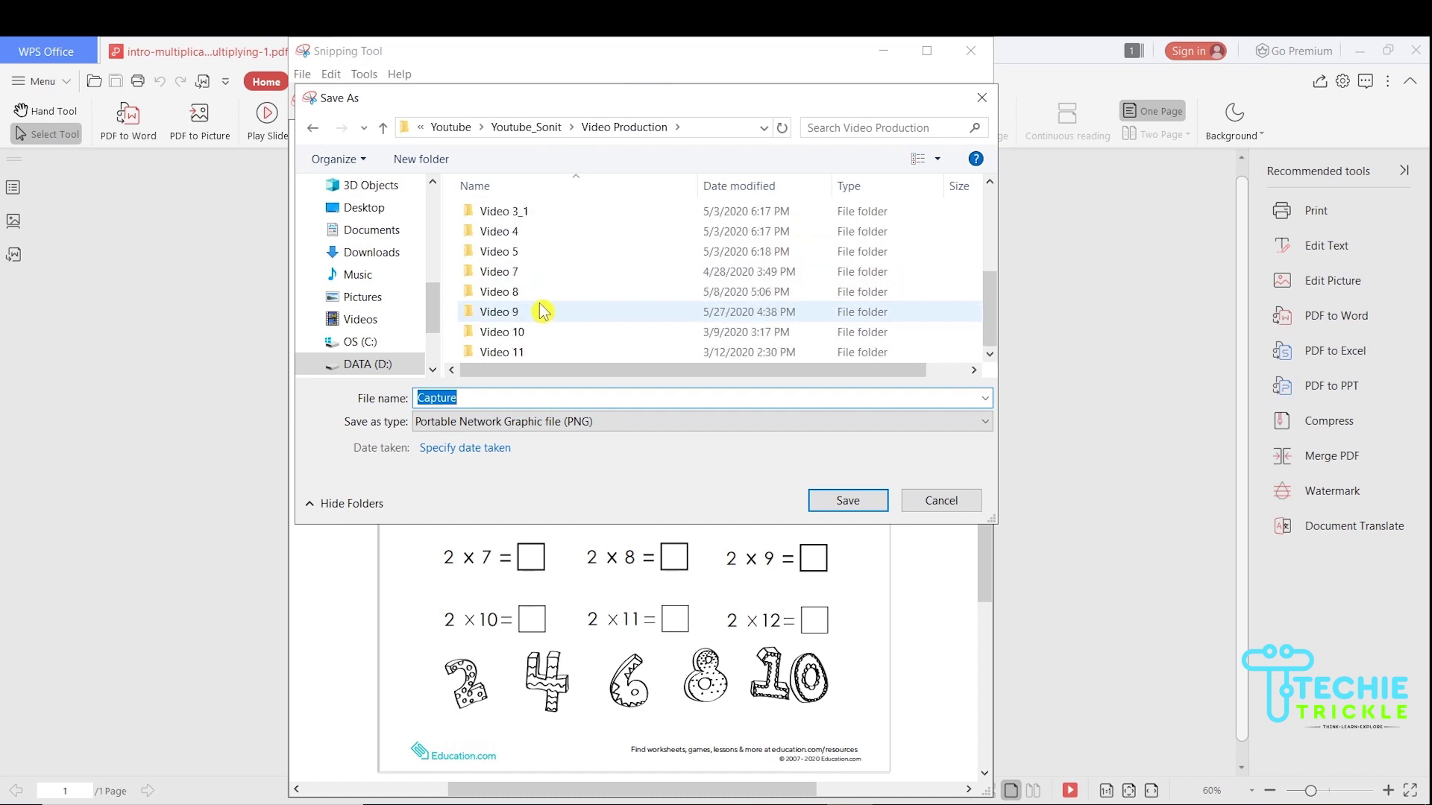
scroll(542, 312, "up", 4)
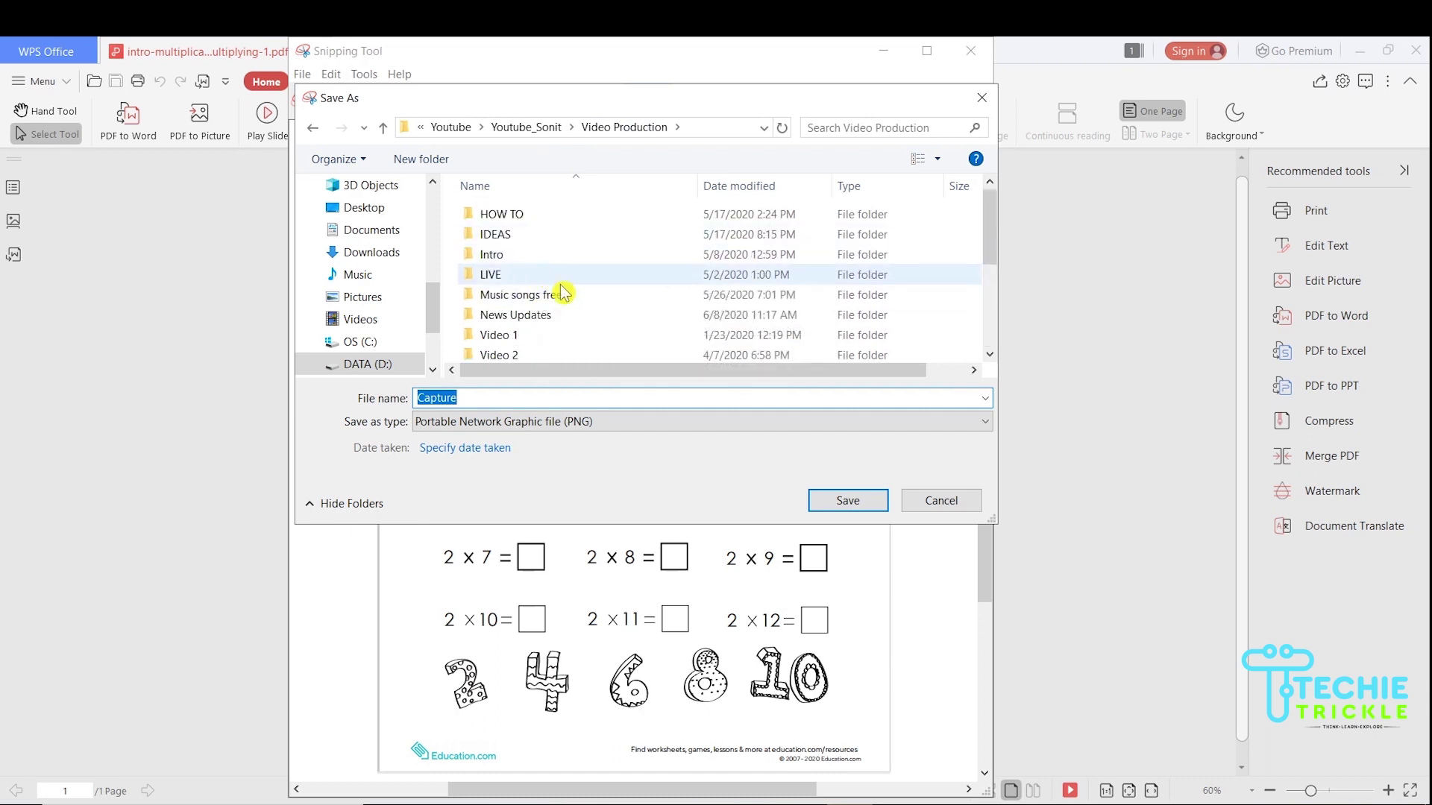
double_click(586, 315)
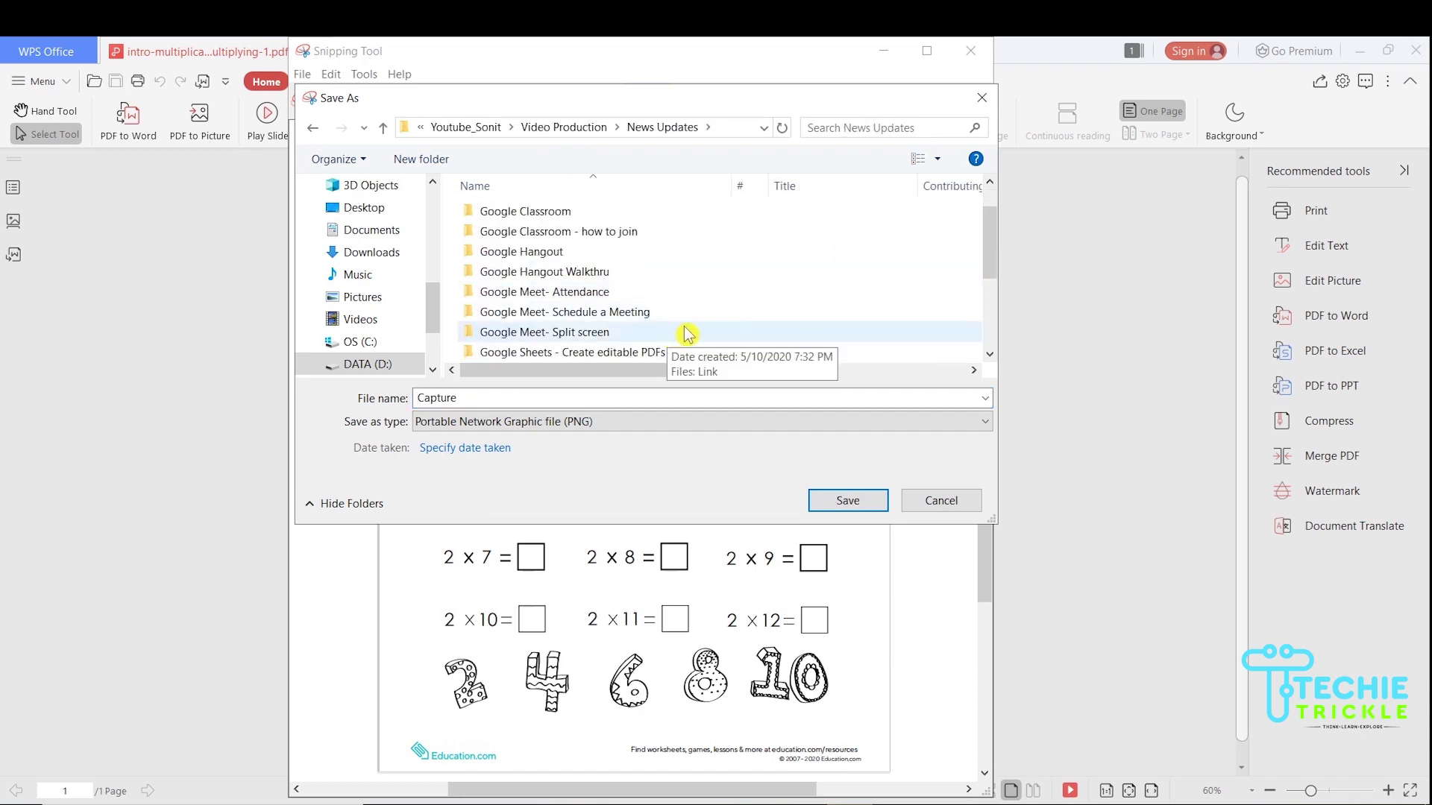
double_click(661, 352)
double_click(477, 398)
type("Grade II multiplation")
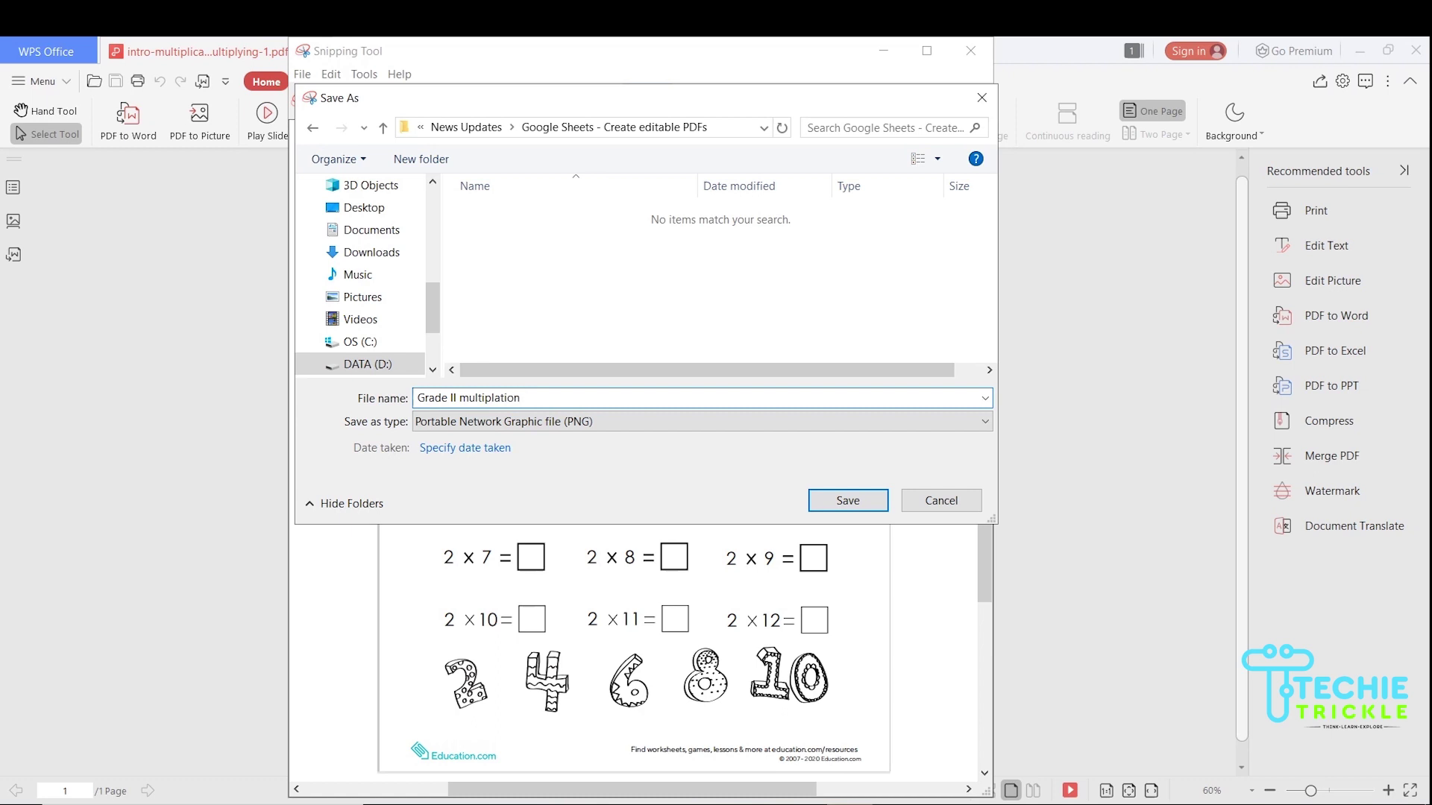
left_click(848, 501)
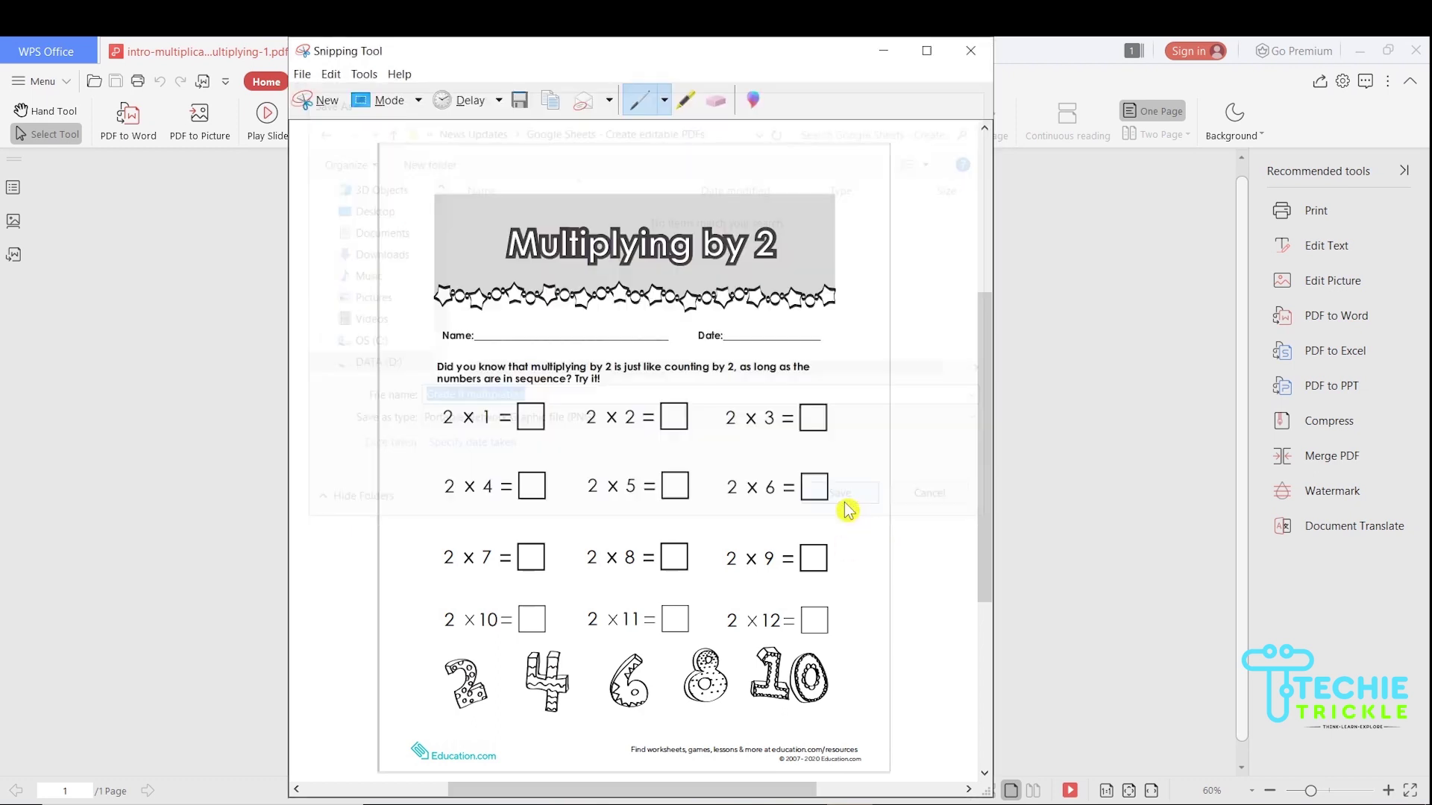
Minimize the open windows to return to Chrome, and open Google Drive from the Google homepage.
left_click(1307, 112)
left_click(1359, 52)
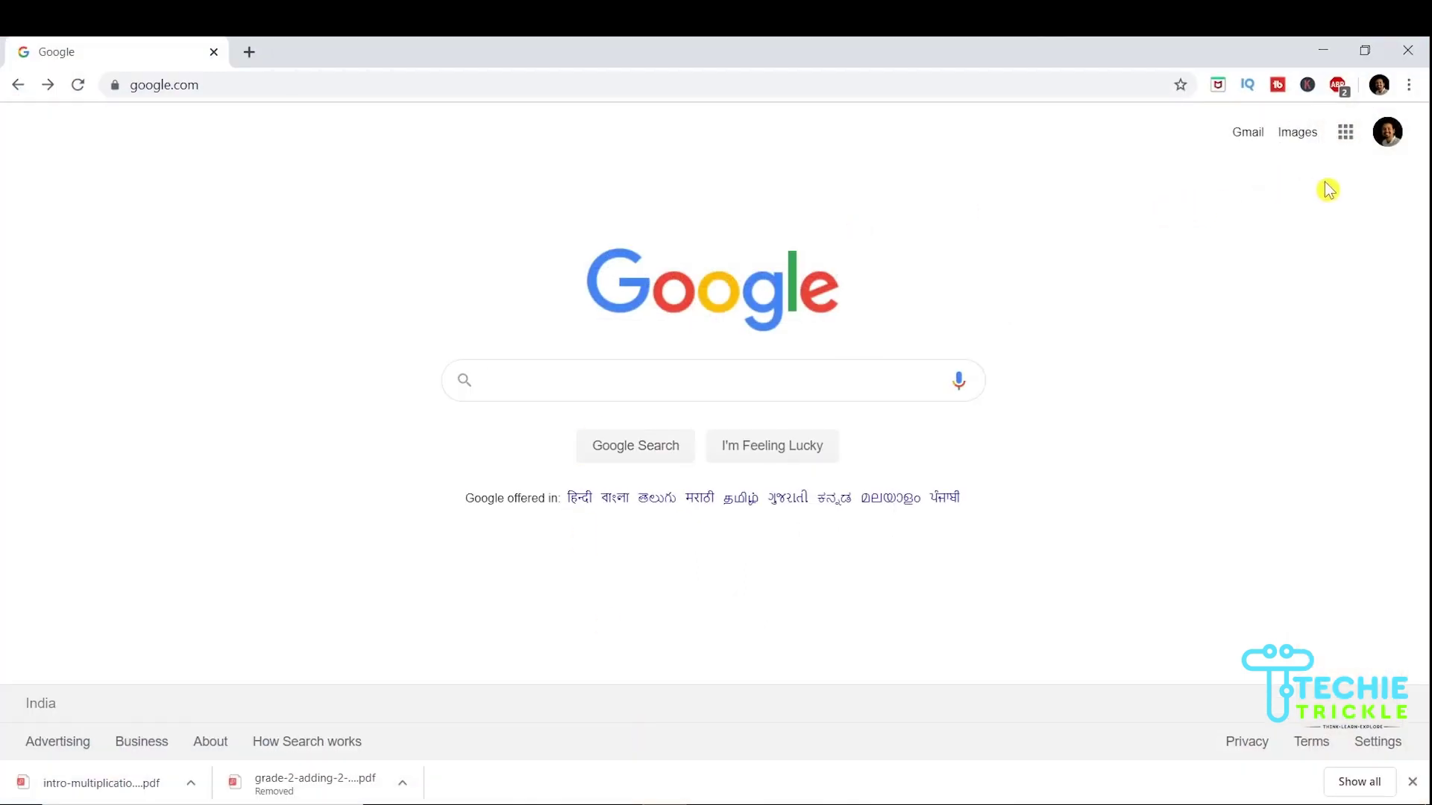
left_click(1343, 141)
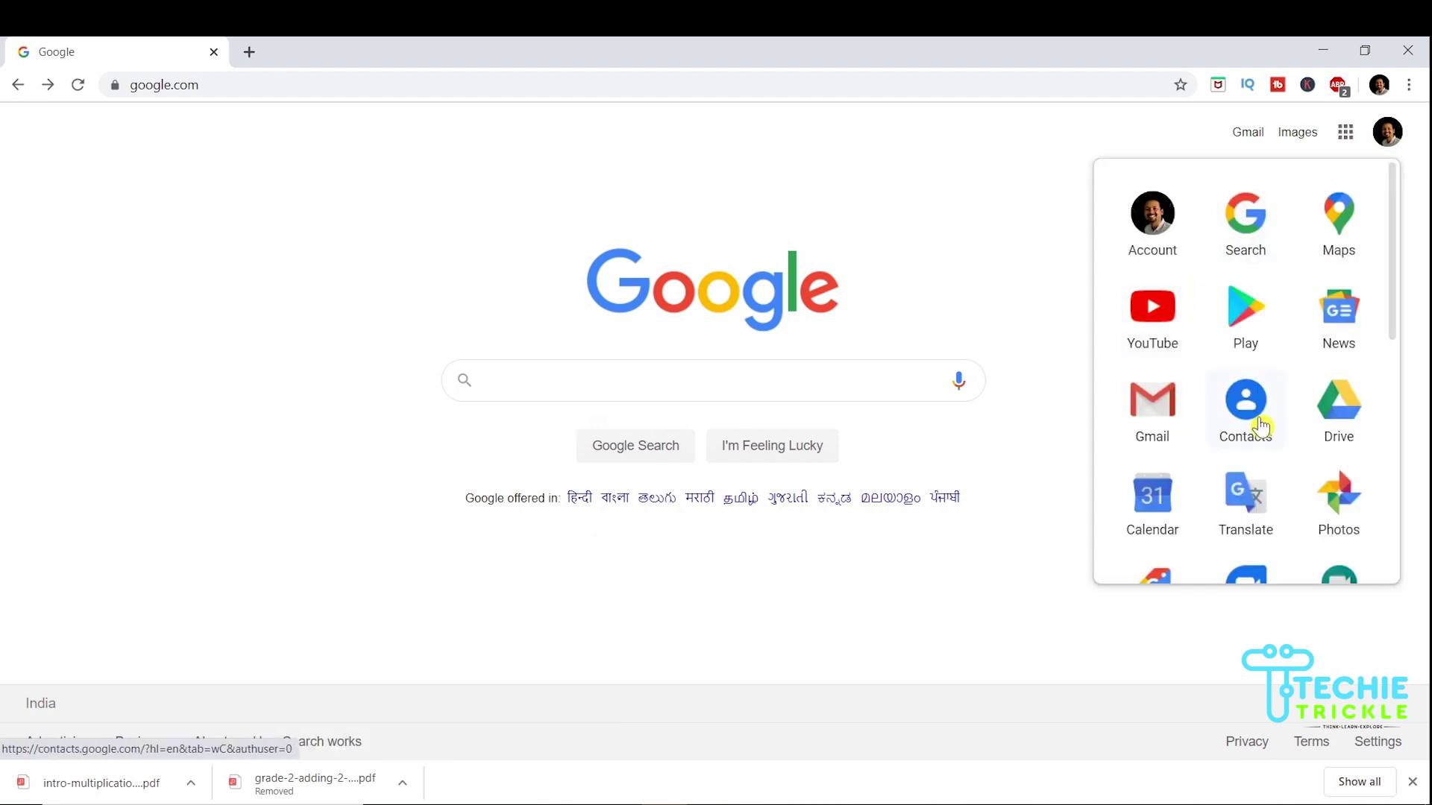
left_click(1310, 442)
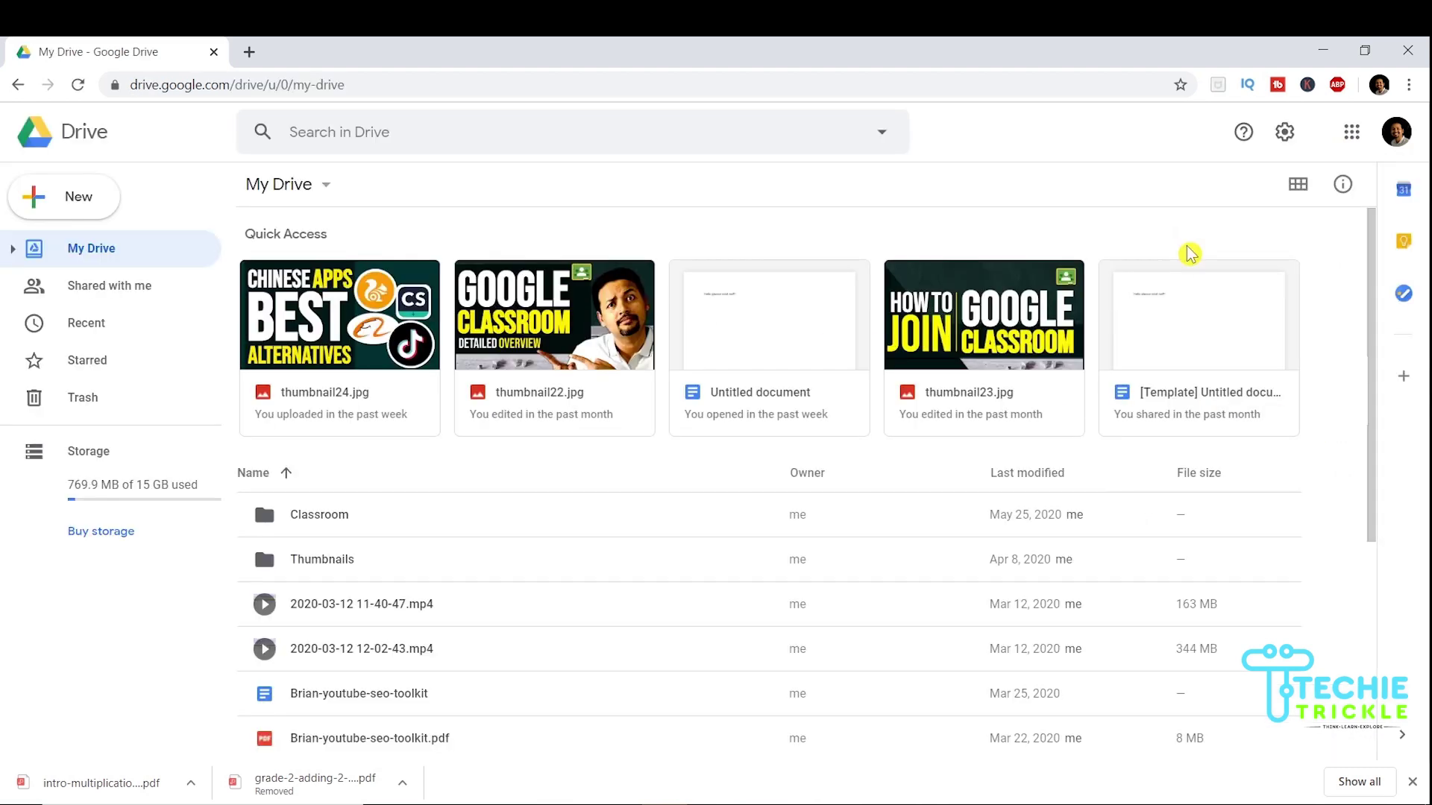
Open Google Slides from Drive and create a blank presentation.
left_click(1351, 132)
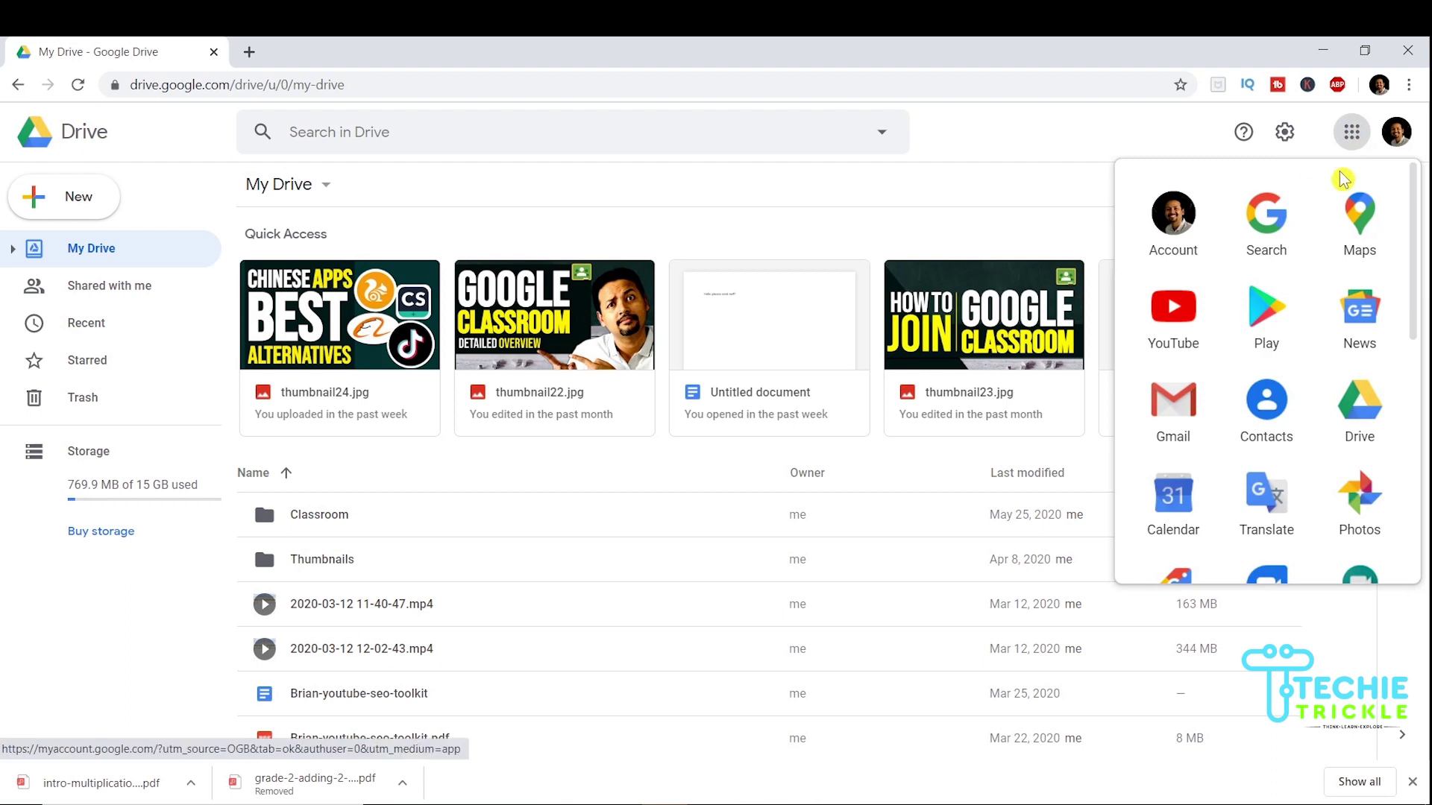
scroll(1358, 401, "down", 2)
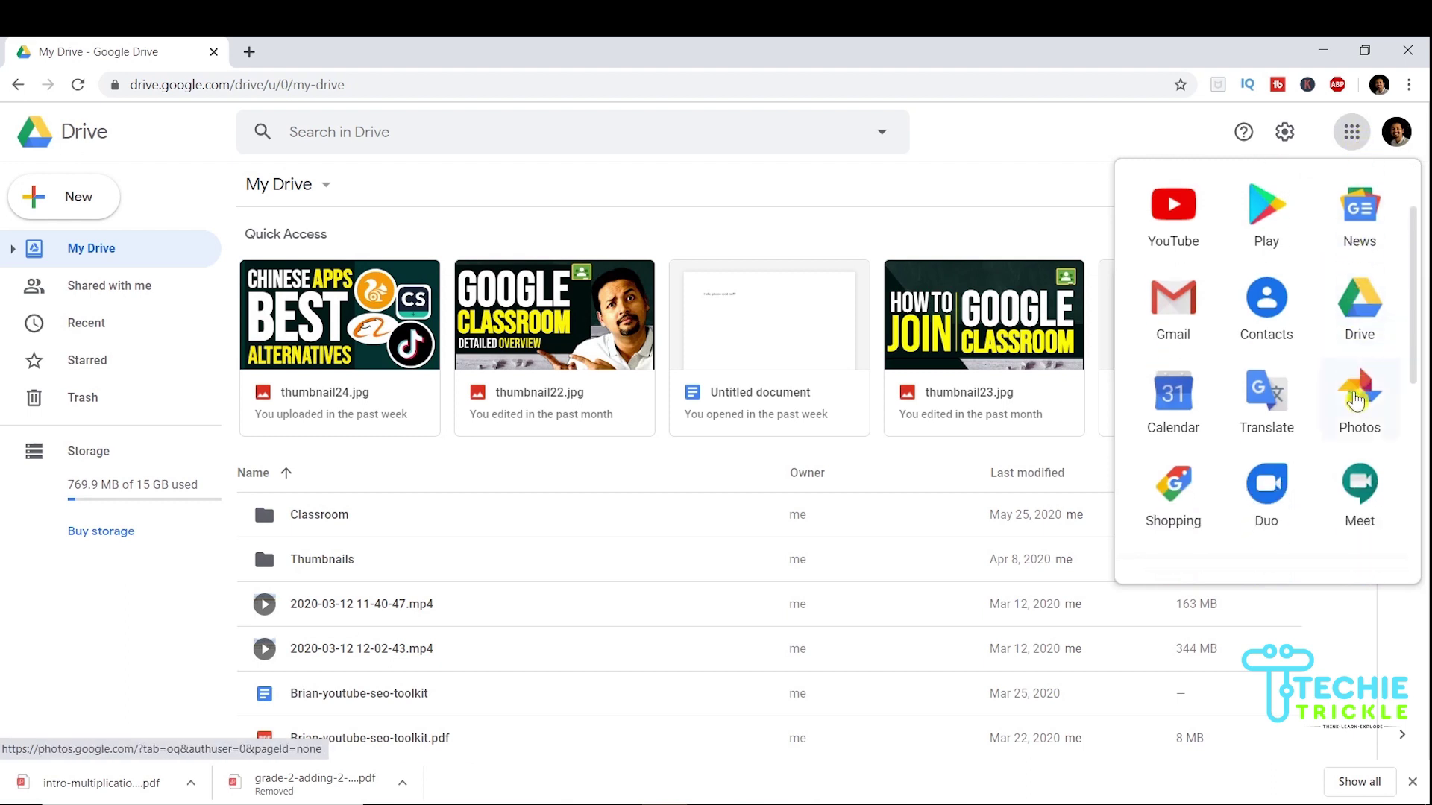
scroll(1357, 402, "down", 3)
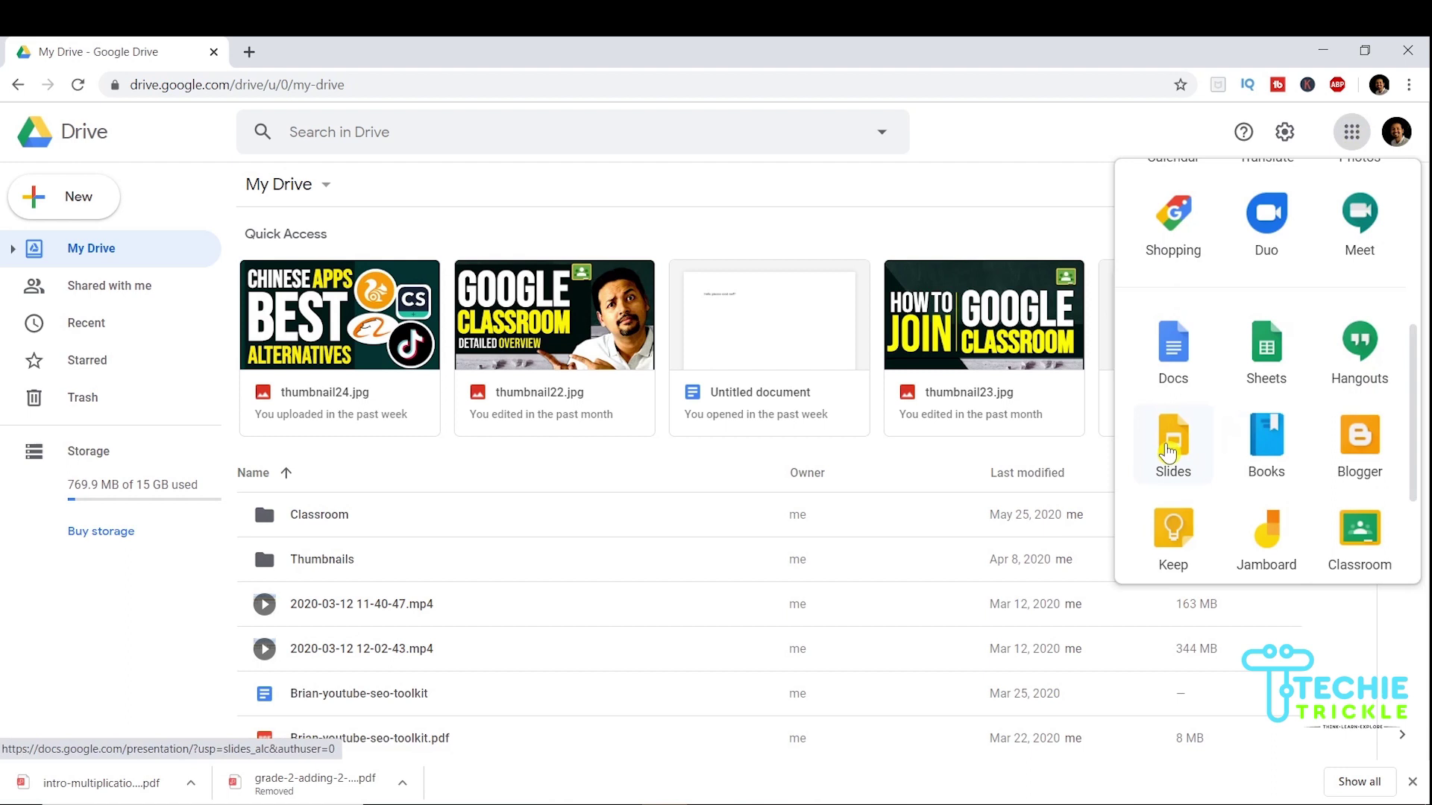
left_click(1168, 453)
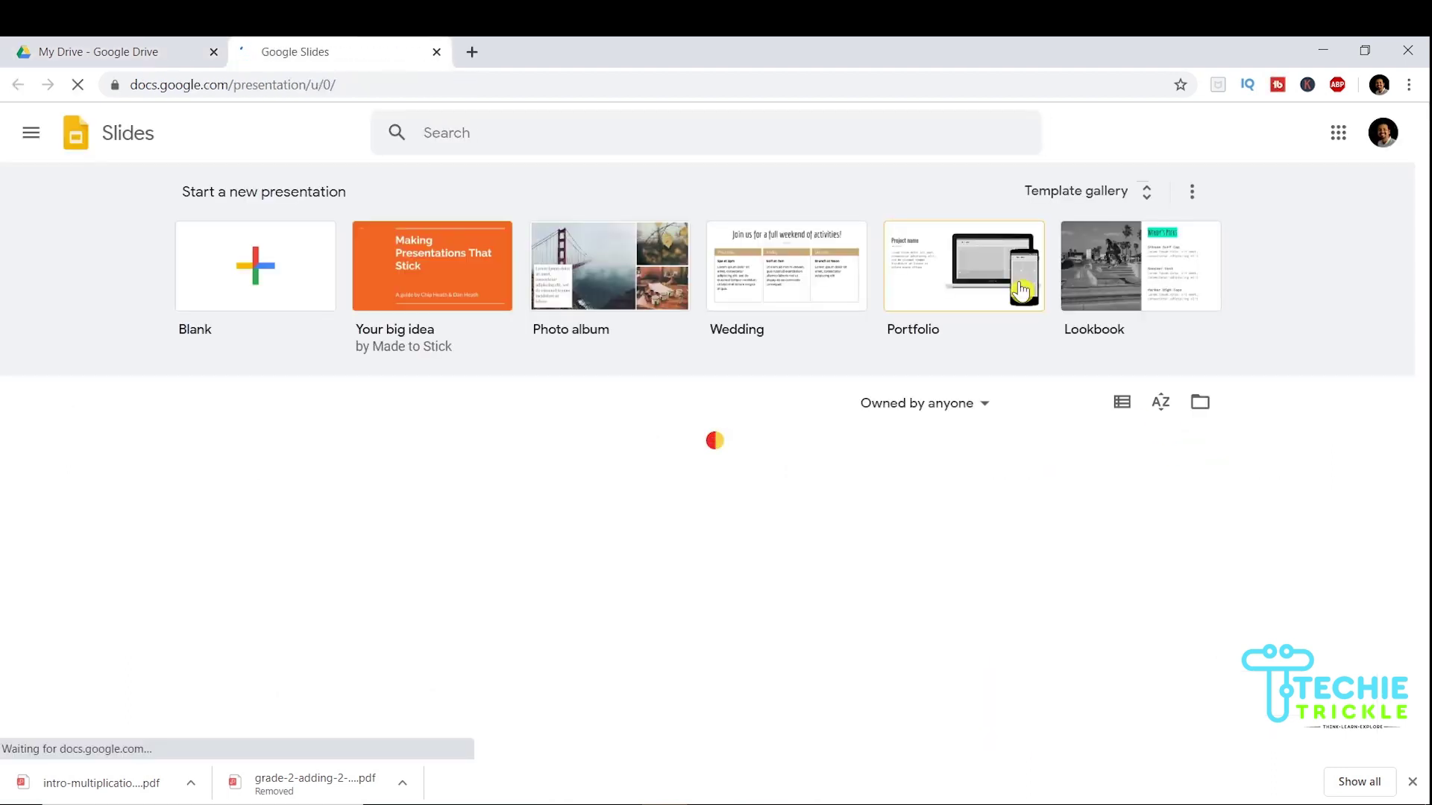
left_click(257, 267)
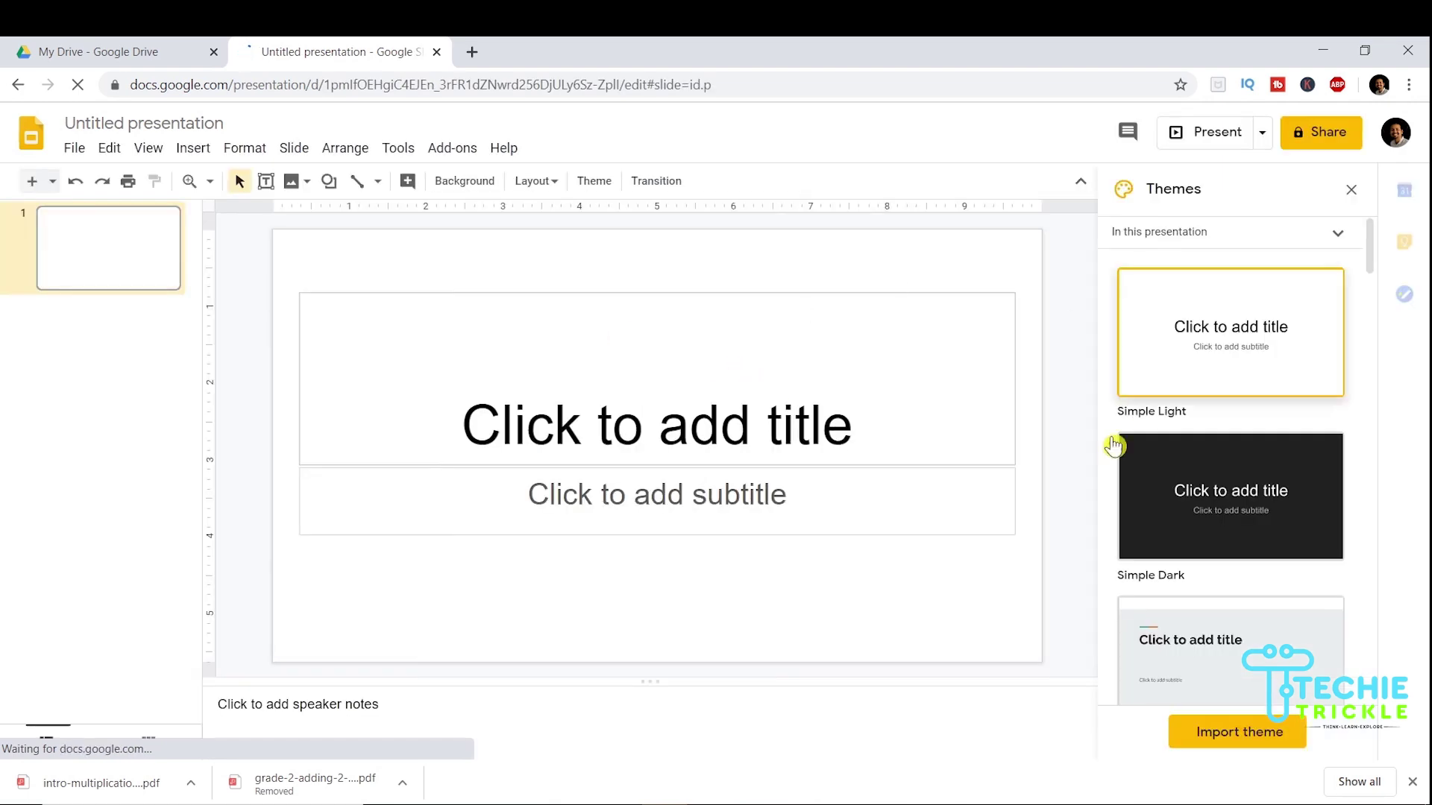
Dismiss the theme suggestions and delete the title and subtitle placeholders from the first slide.
left_click(1350, 191)
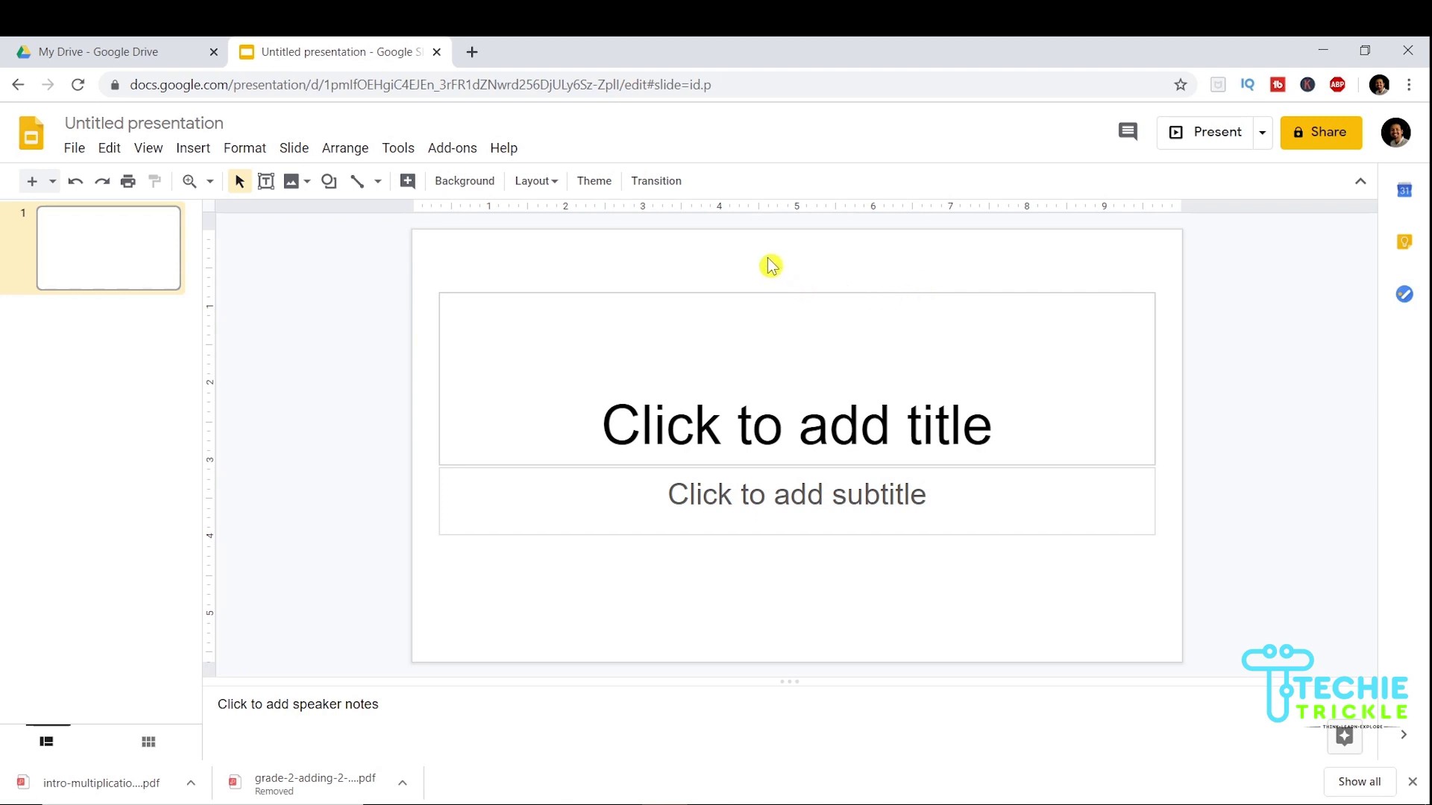
left_click_drag(768, 259, 932, 645)
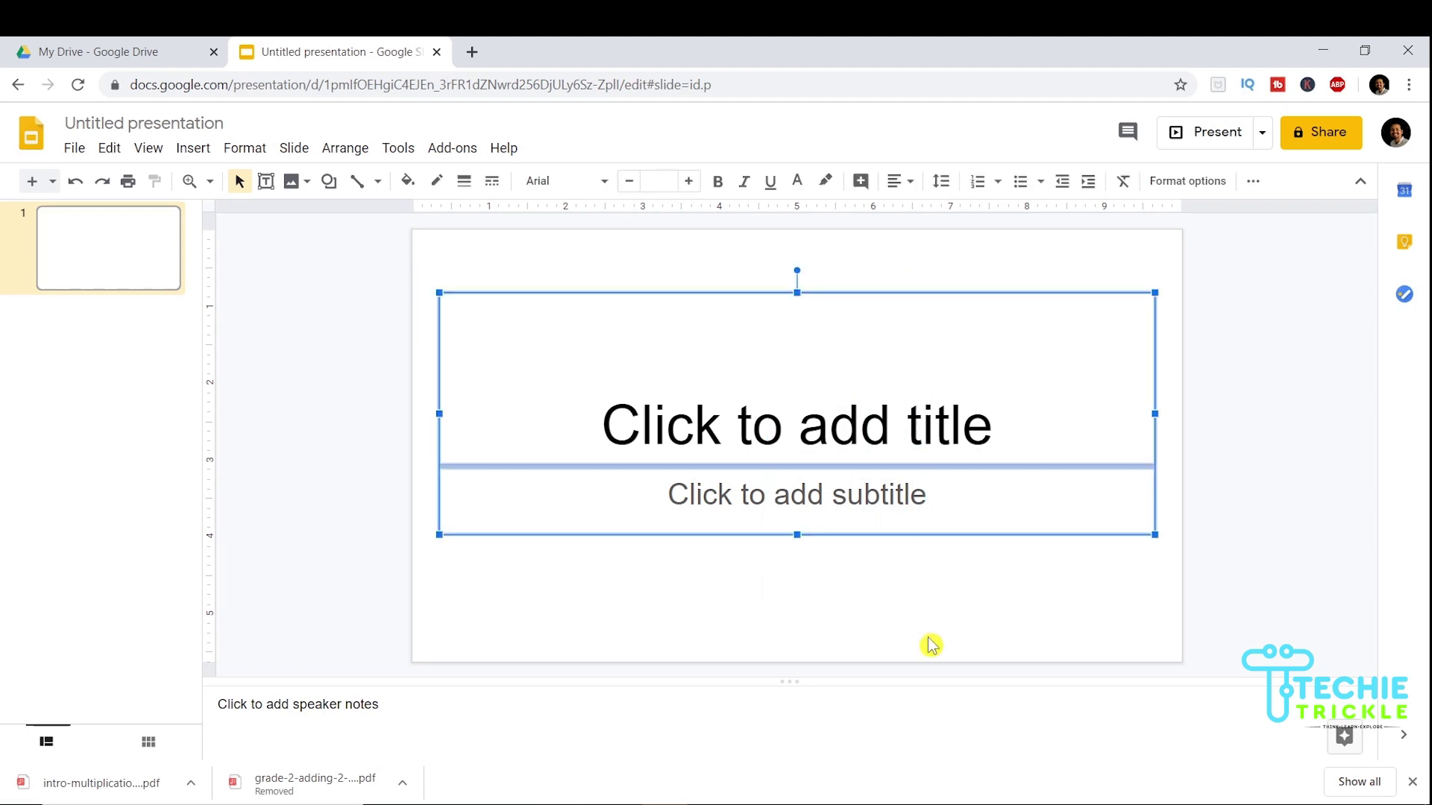
key("Delete")
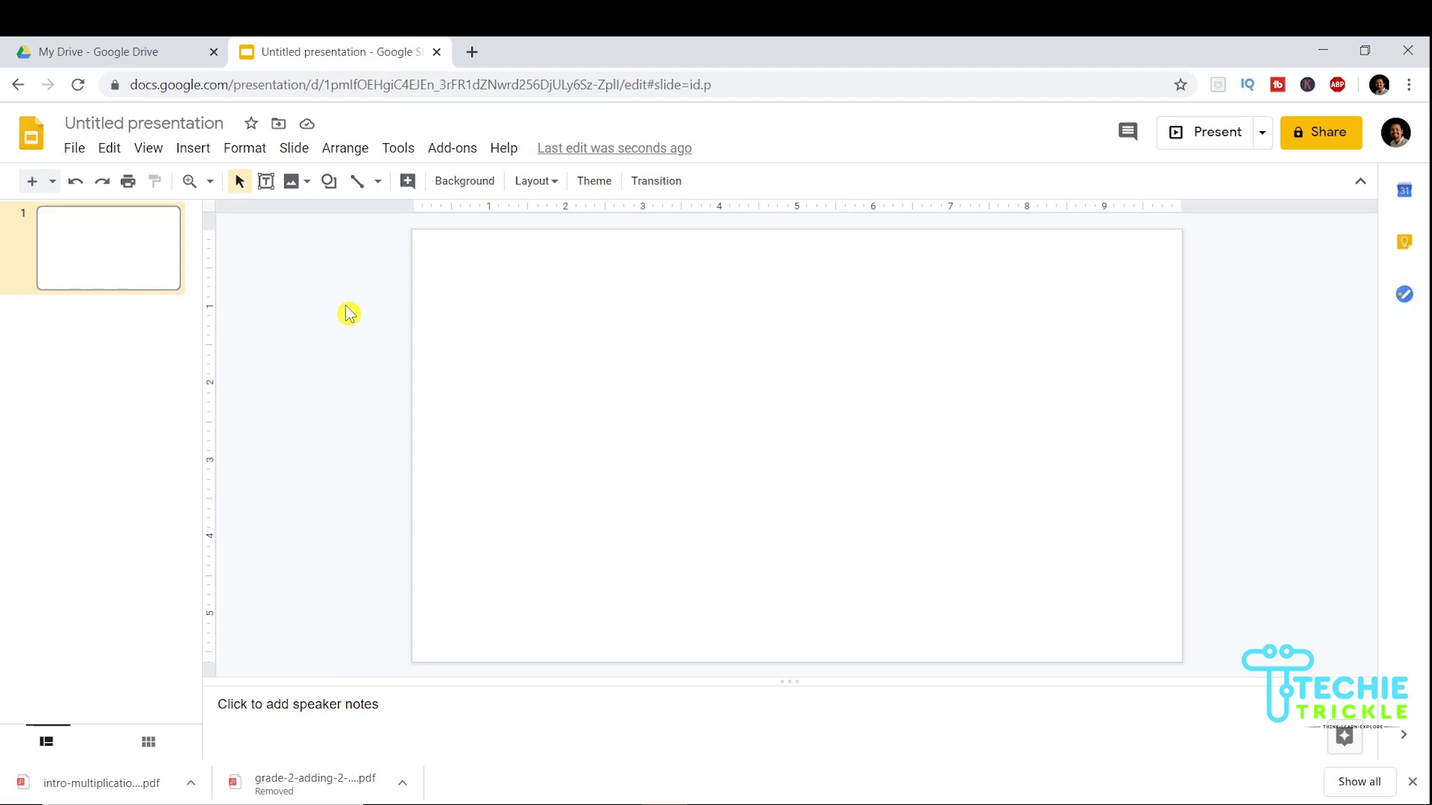
Set the presentation's page size to a custom 8.5 × 11 inches.
left_click(75, 153)
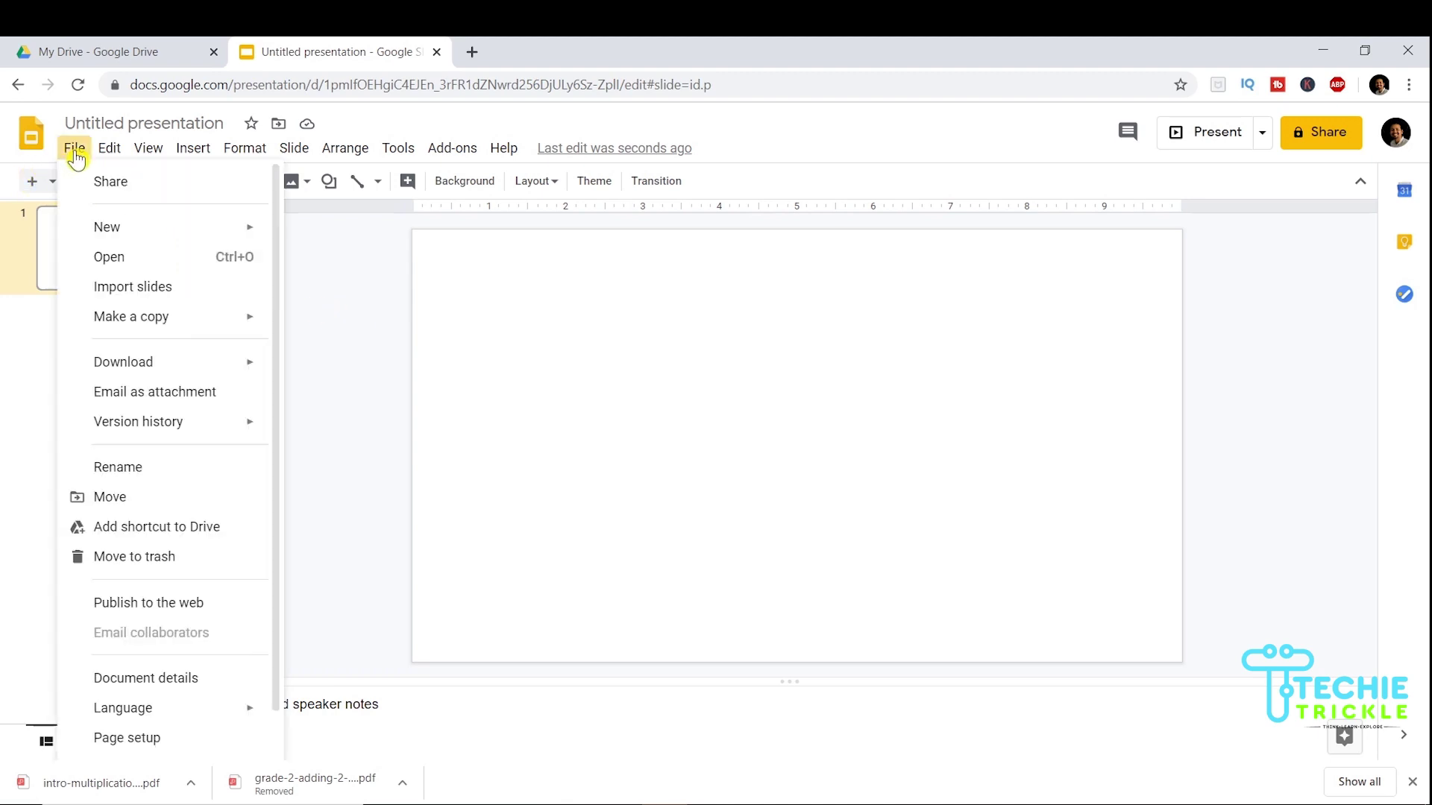
left_click(143, 738)
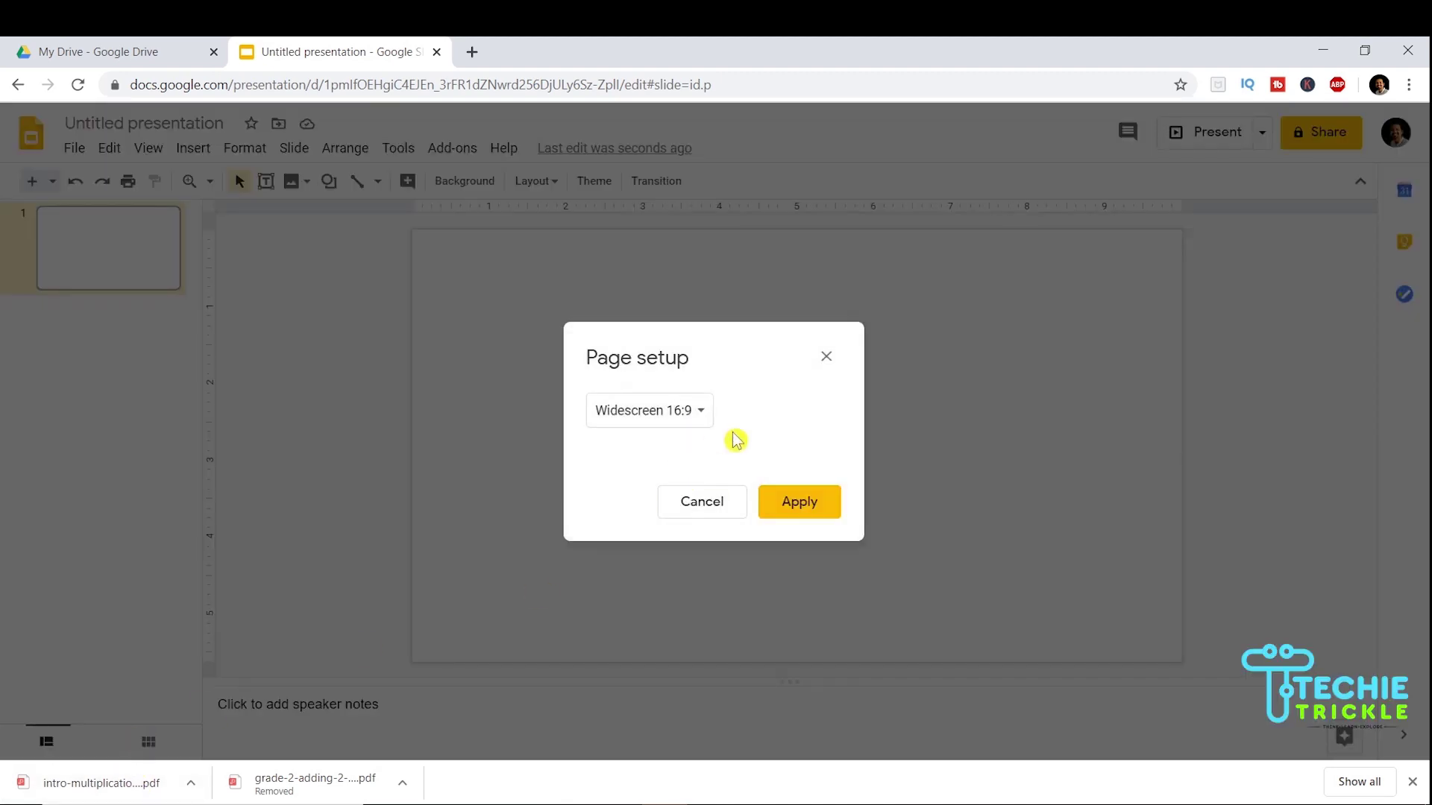
left_click(705, 412)
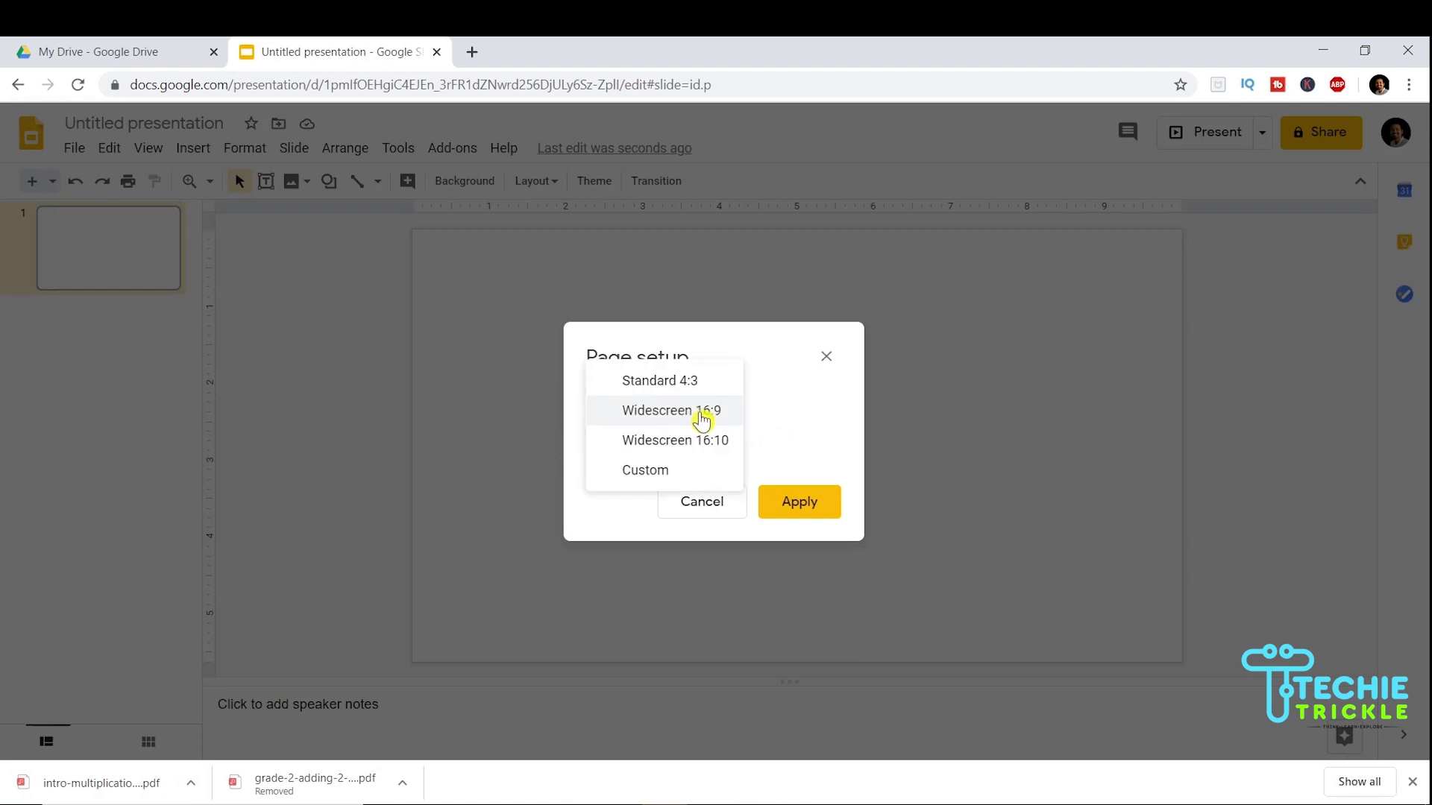
left_click(658, 473)
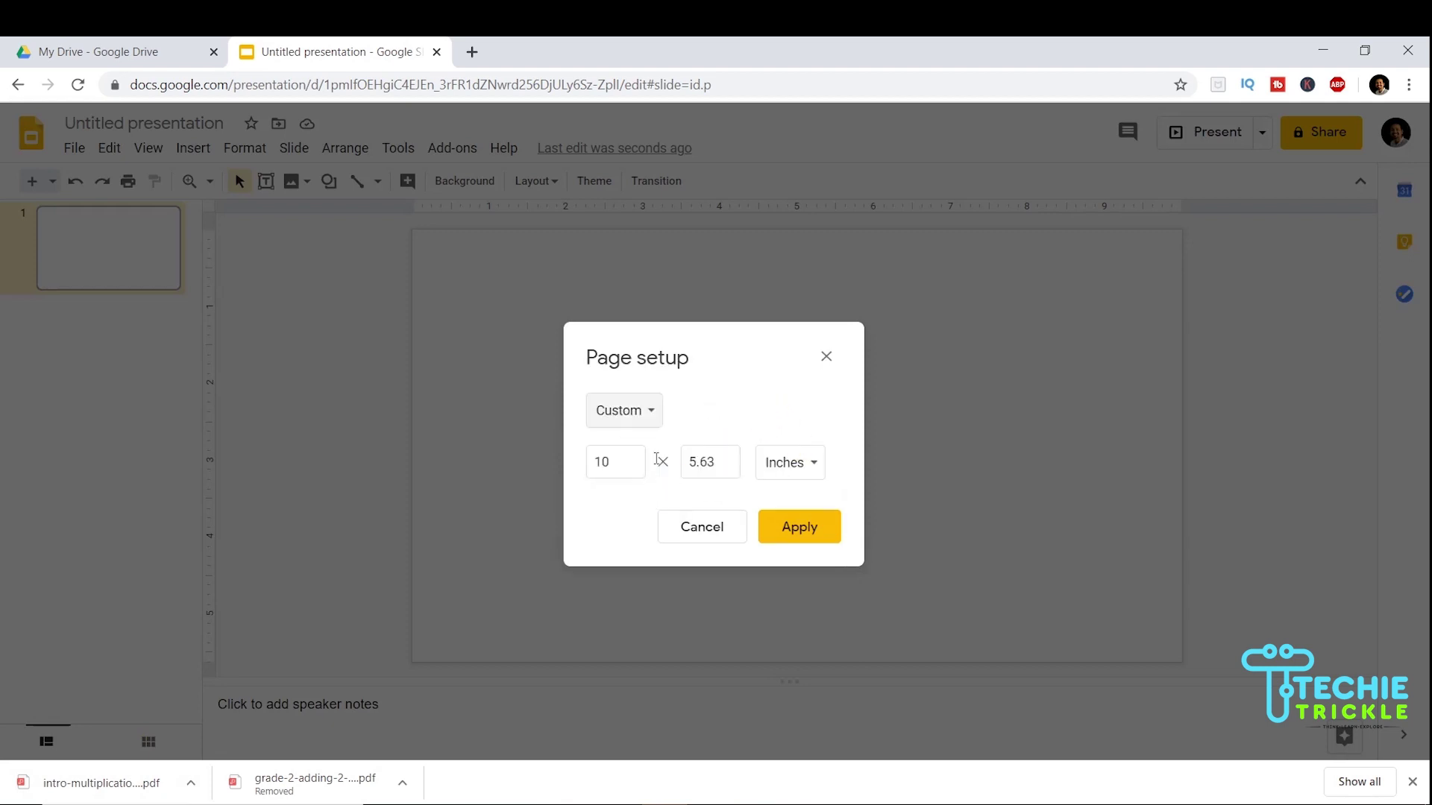
left_click(622, 467)
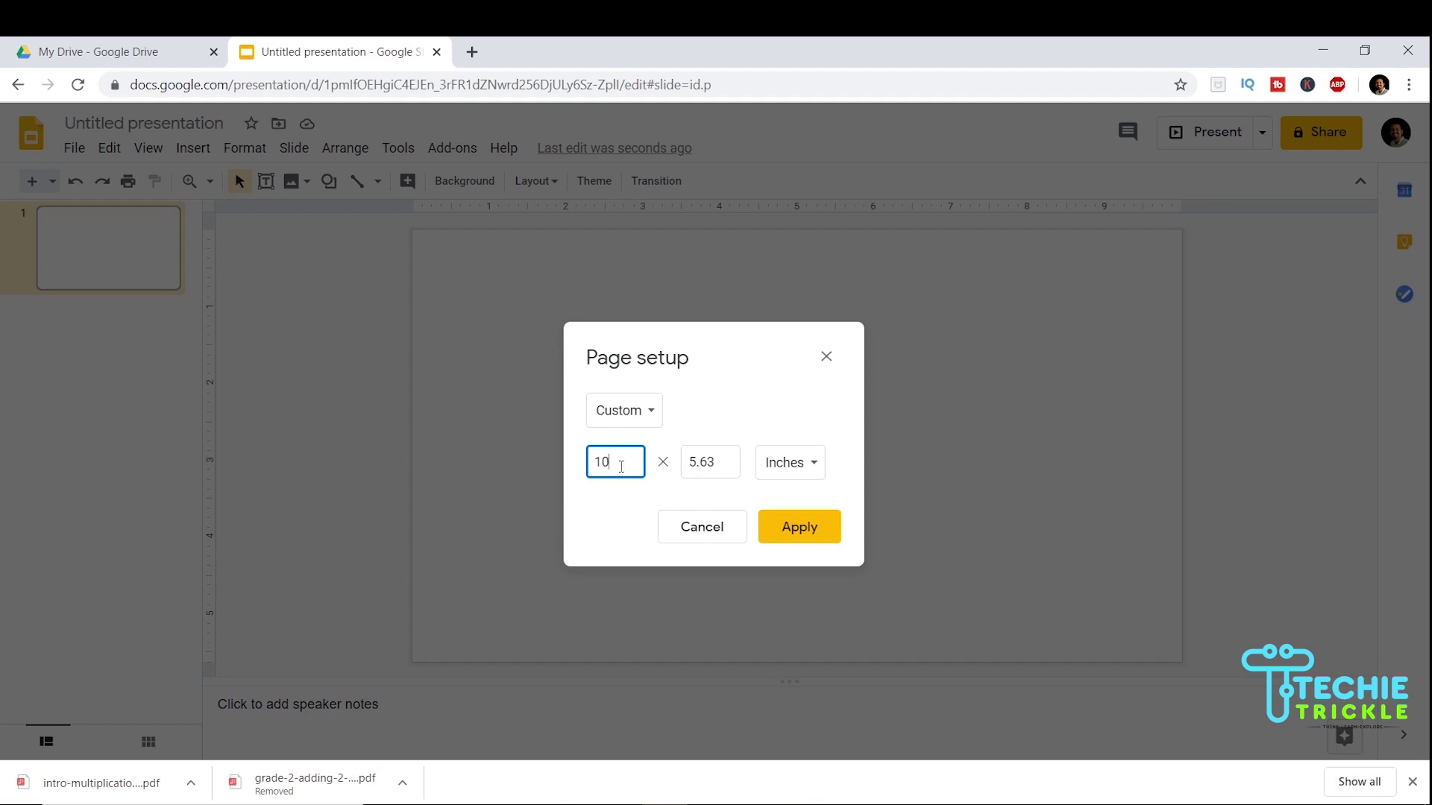
key("BackSpace")
key("BackSpace")
type("8.5")
left_click_drag(729, 463, 687, 455)
type("11")
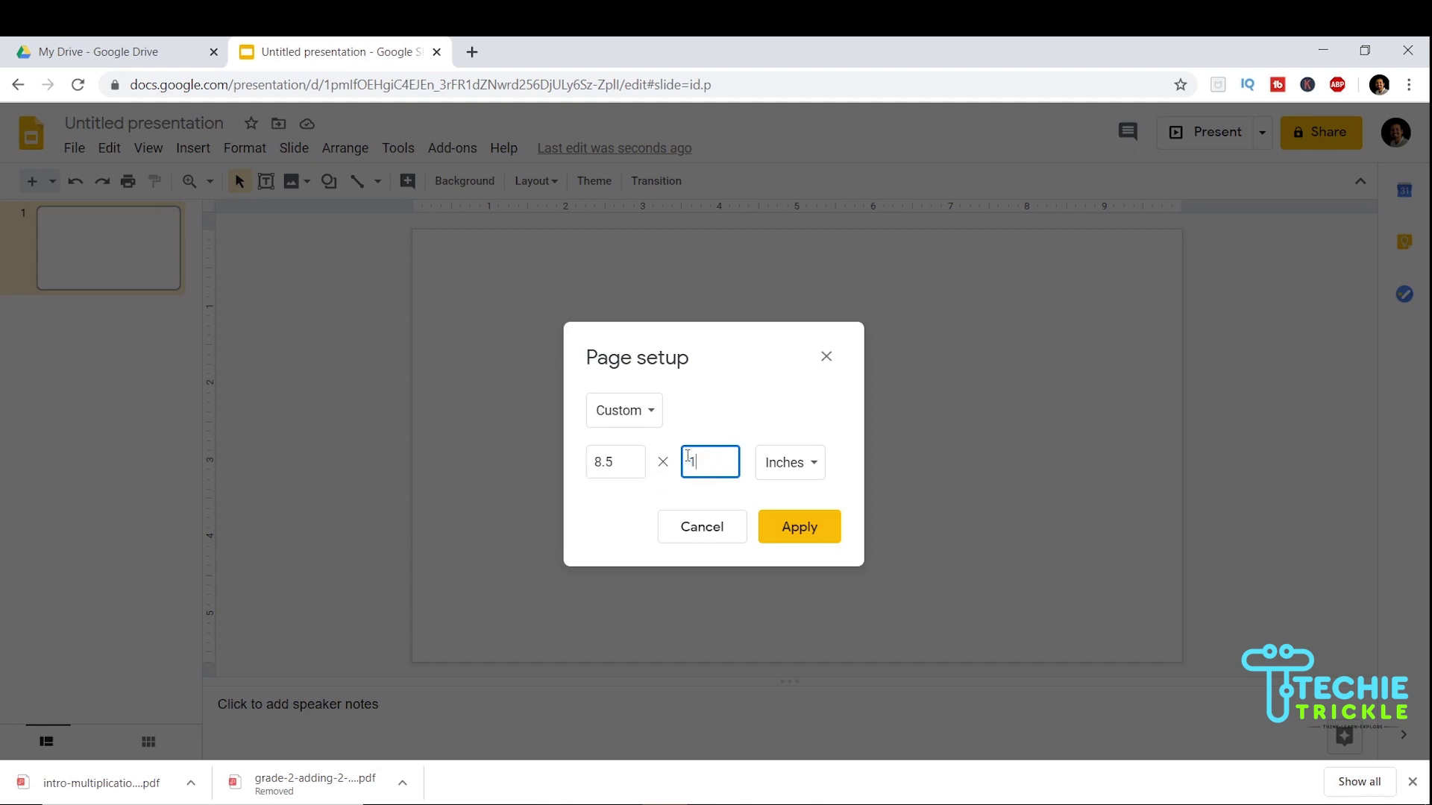
left_click(805, 537)
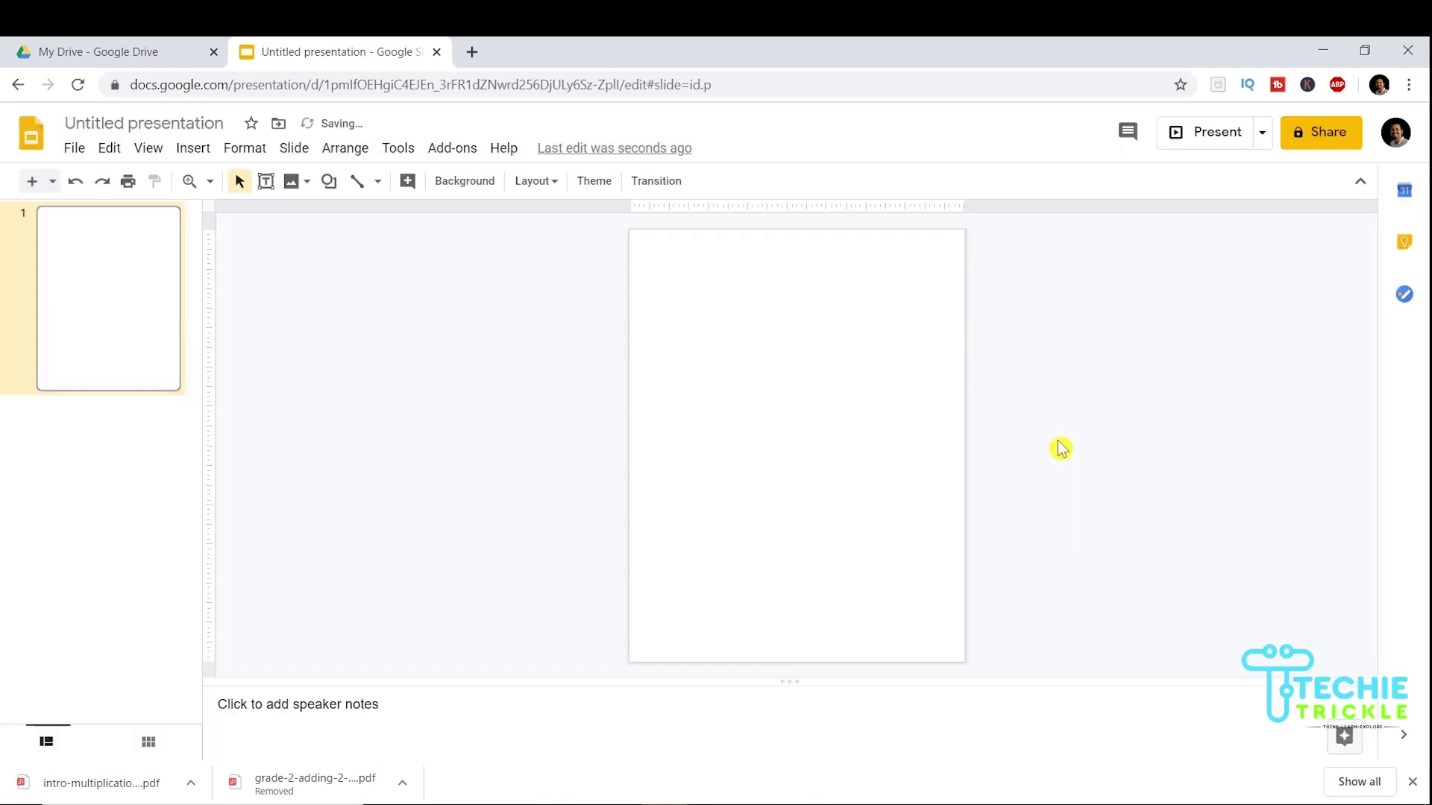
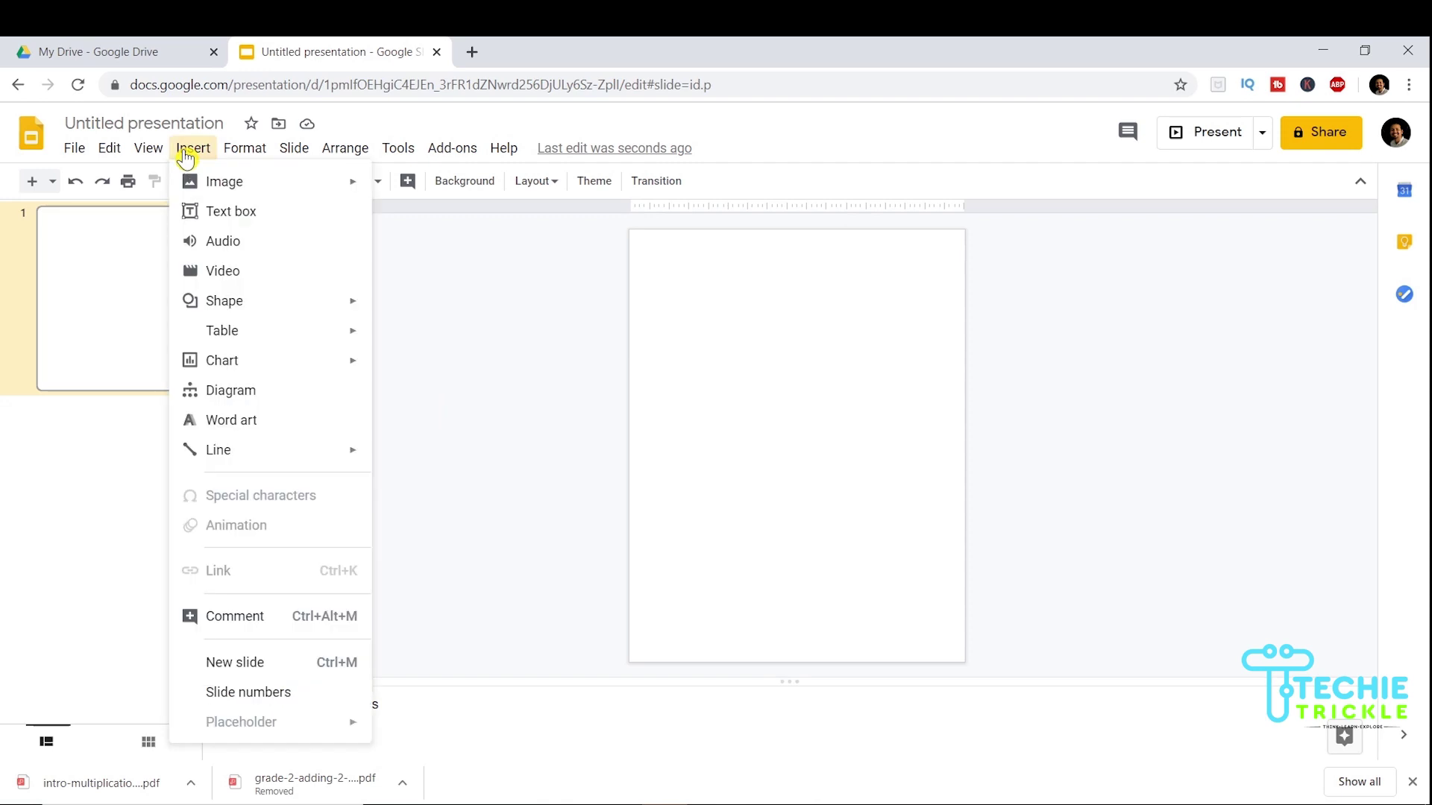
mouse_move(201, 184)
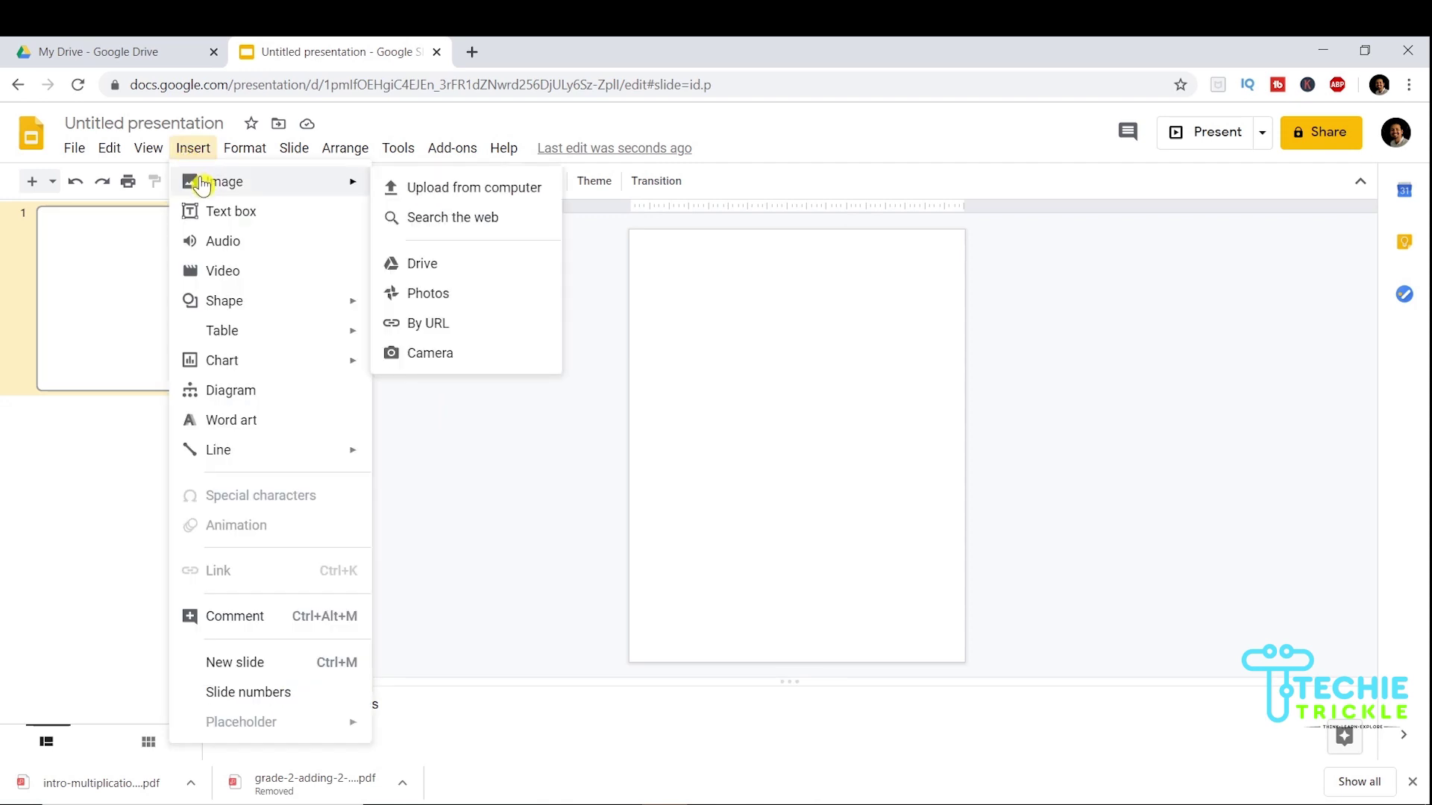
mouse_move(504, 153)
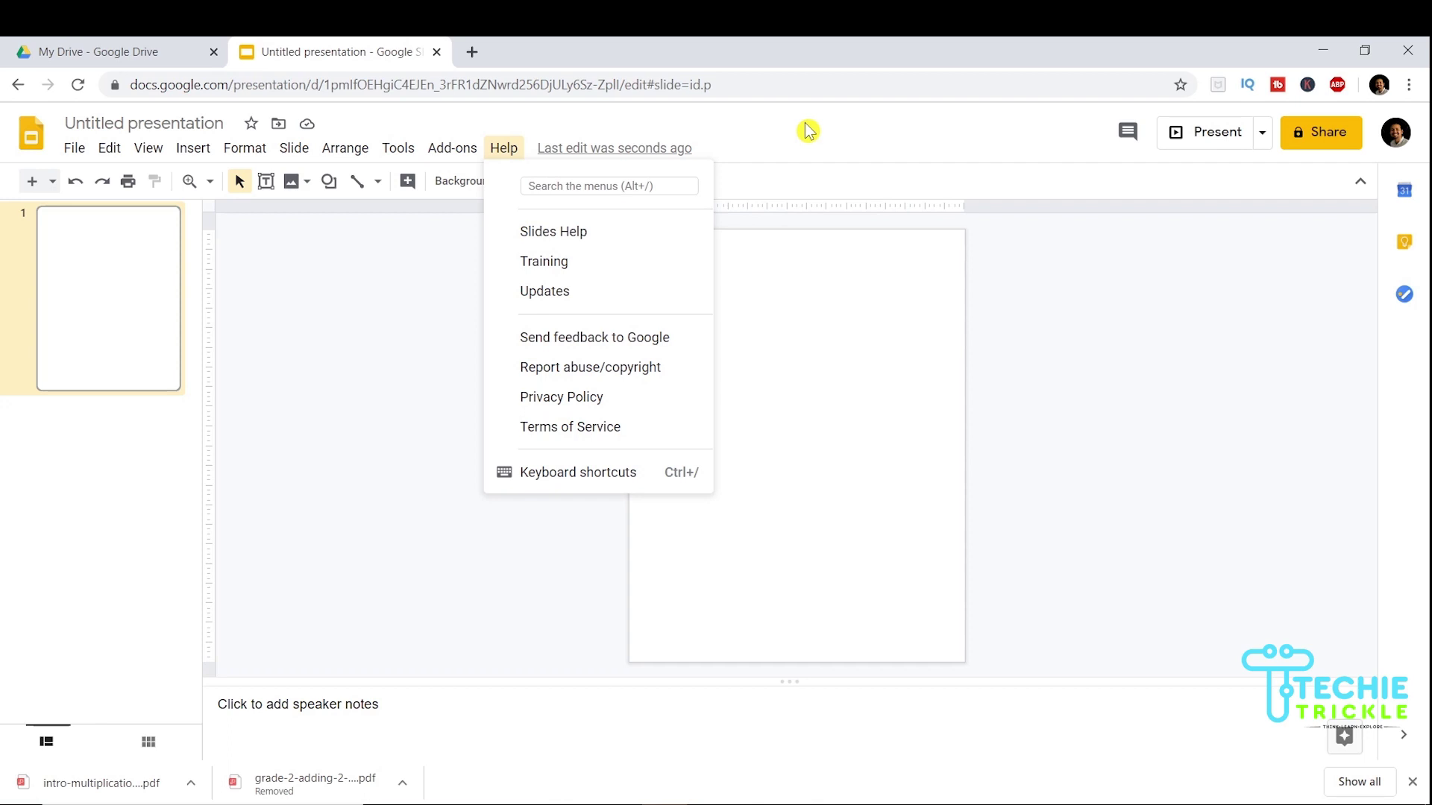
left_click(807, 130)
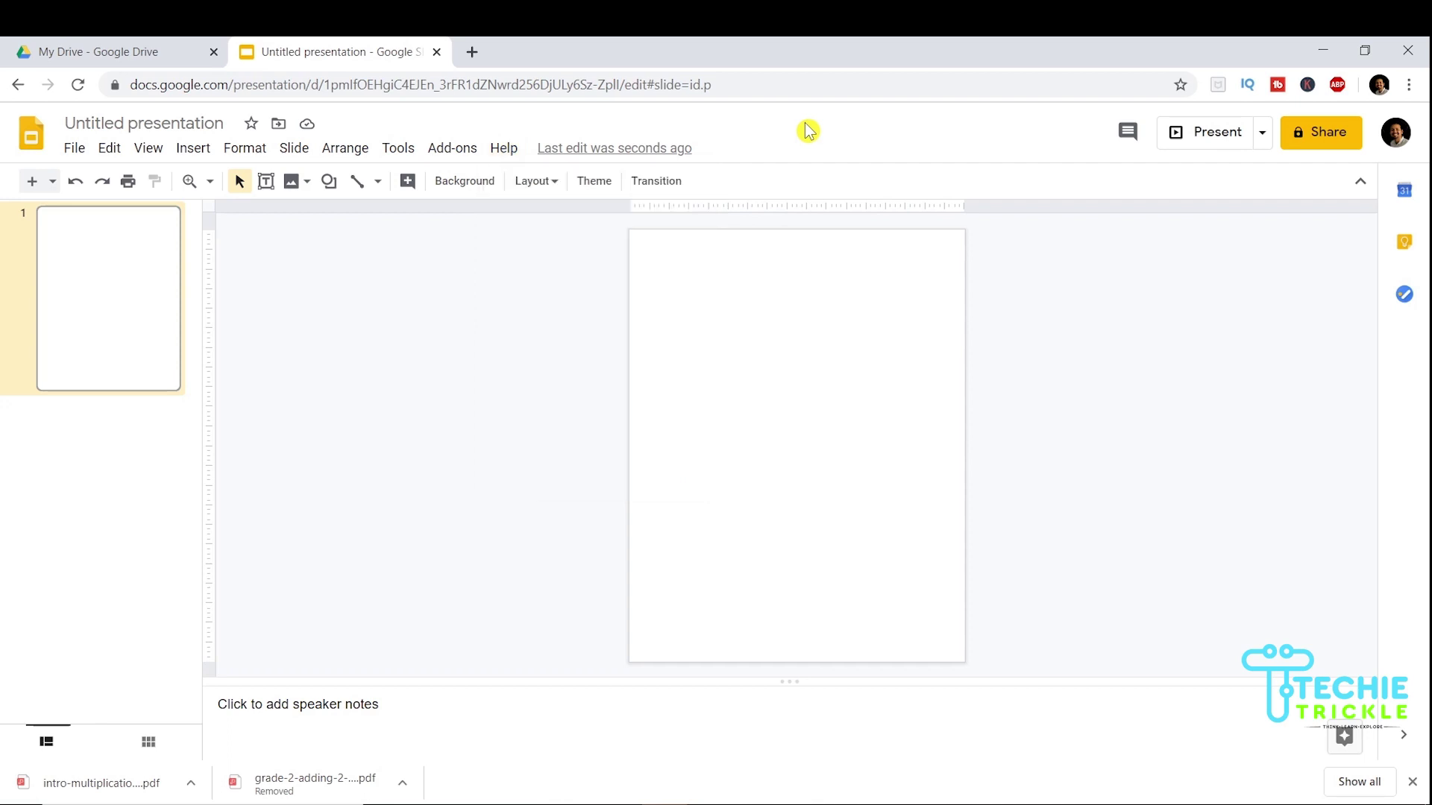
Set the slide's background to the uploaded image "Grade II multiplation" from the "Google Sheets - Create editable PDFs" folder.
left_click(458, 184)
left_click(756, 425)
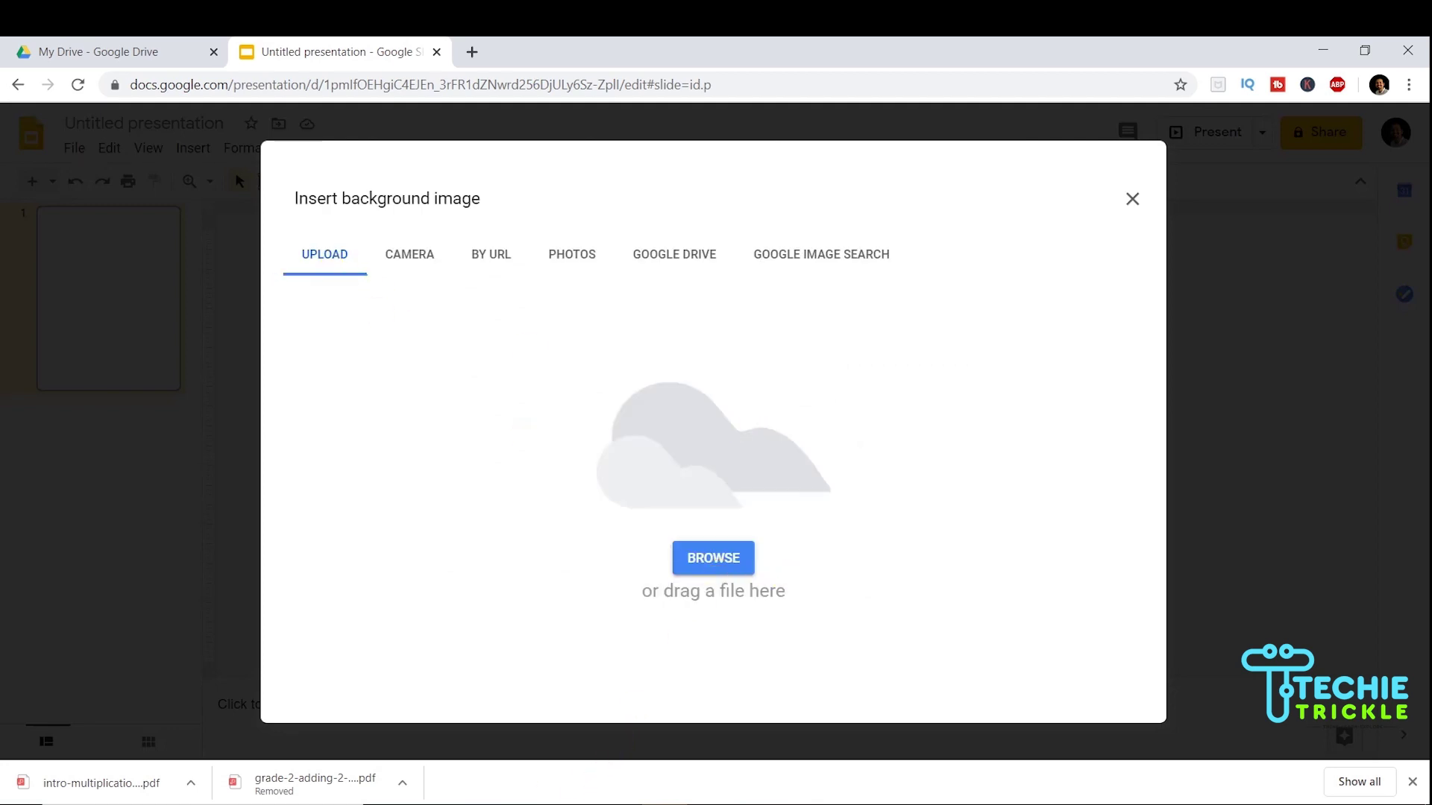
left_click(718, 569)
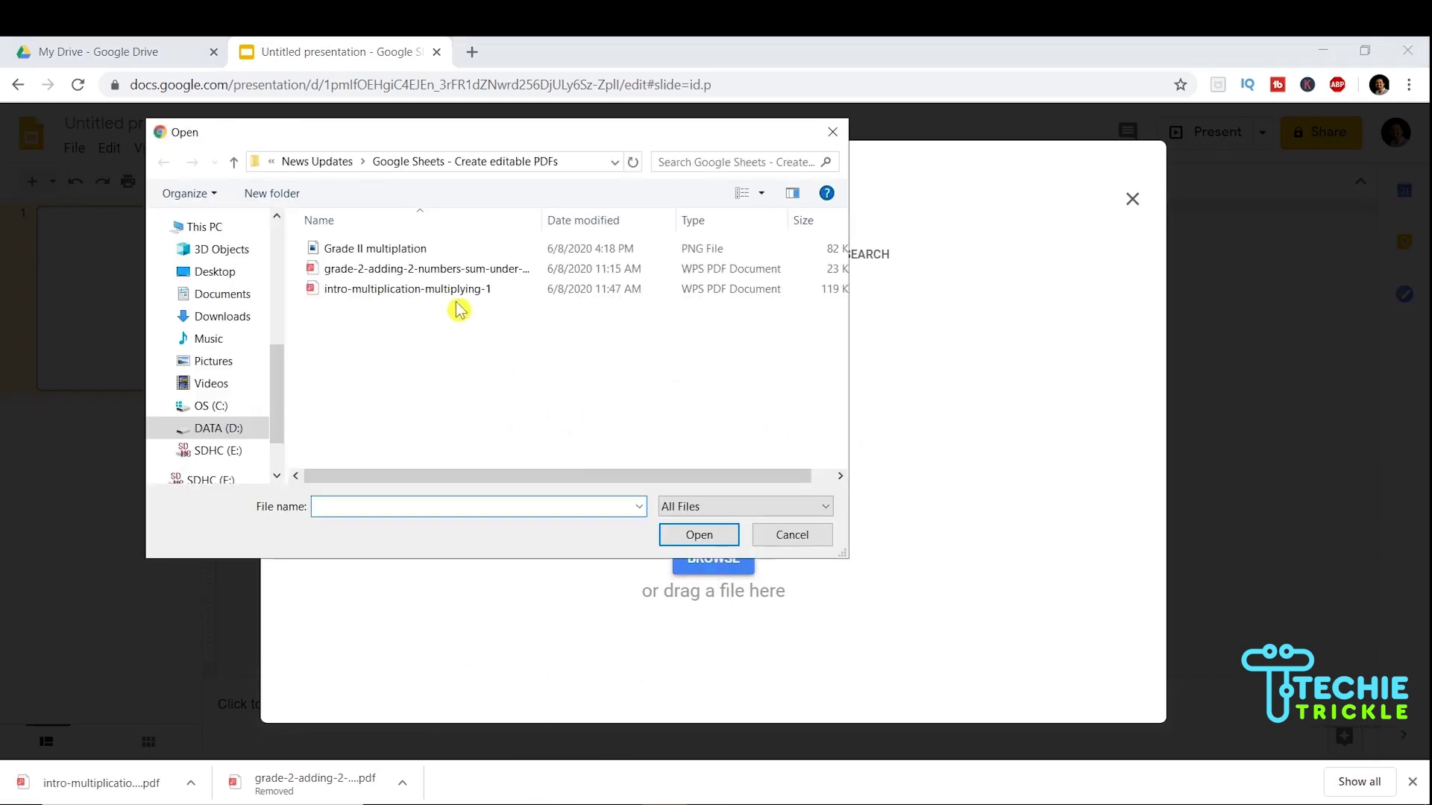
left_click(401, 252)
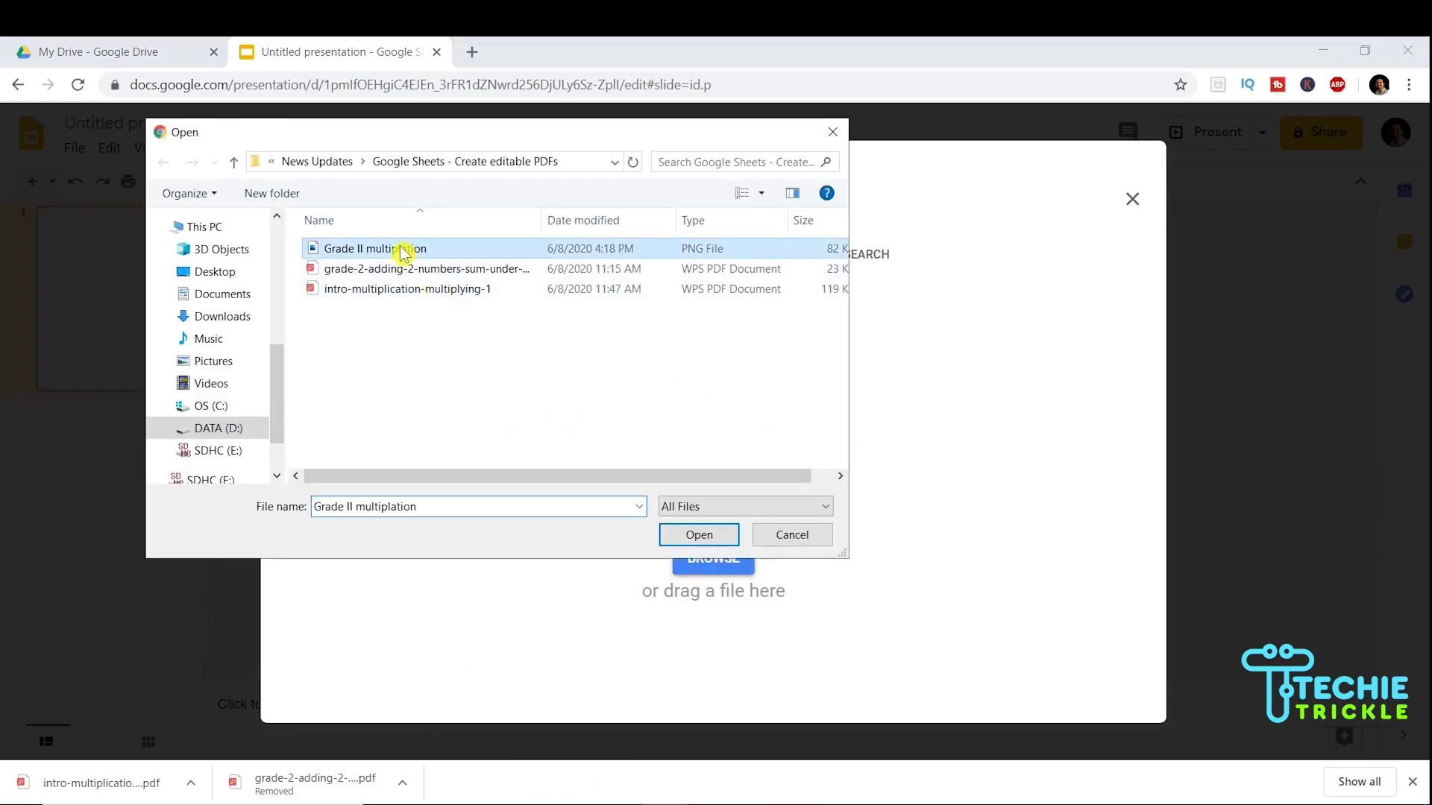
left_click(696, 536)
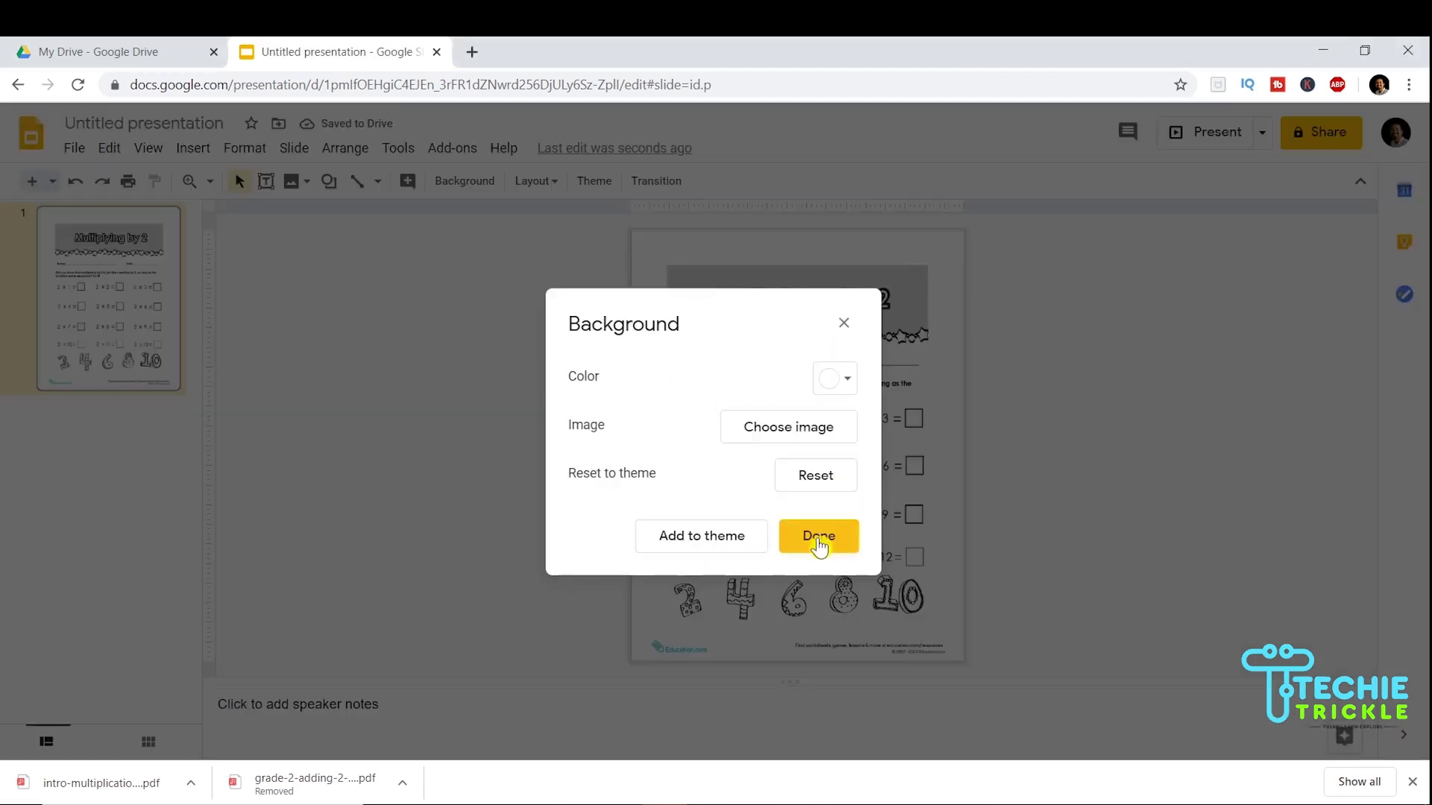
left_click(819, 537)
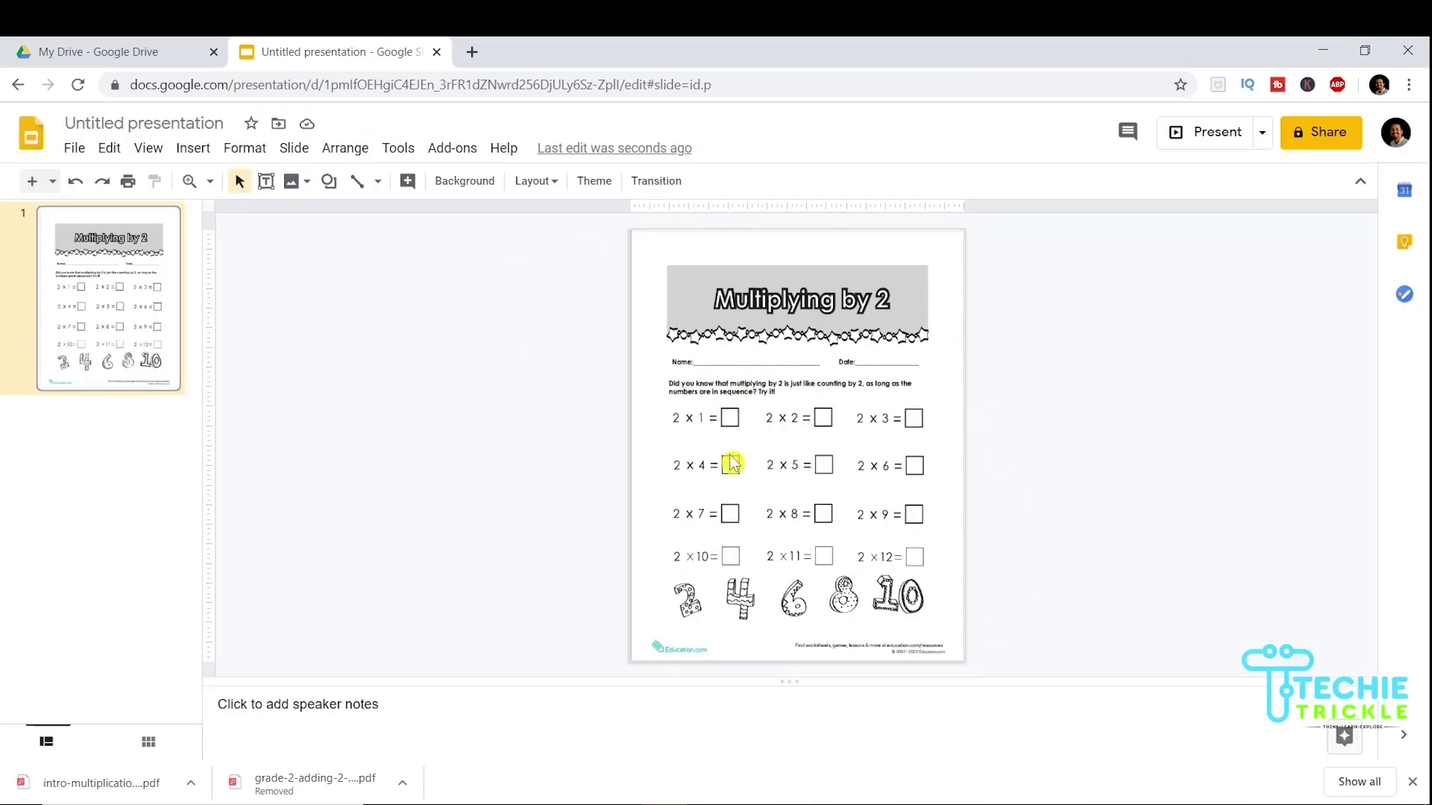